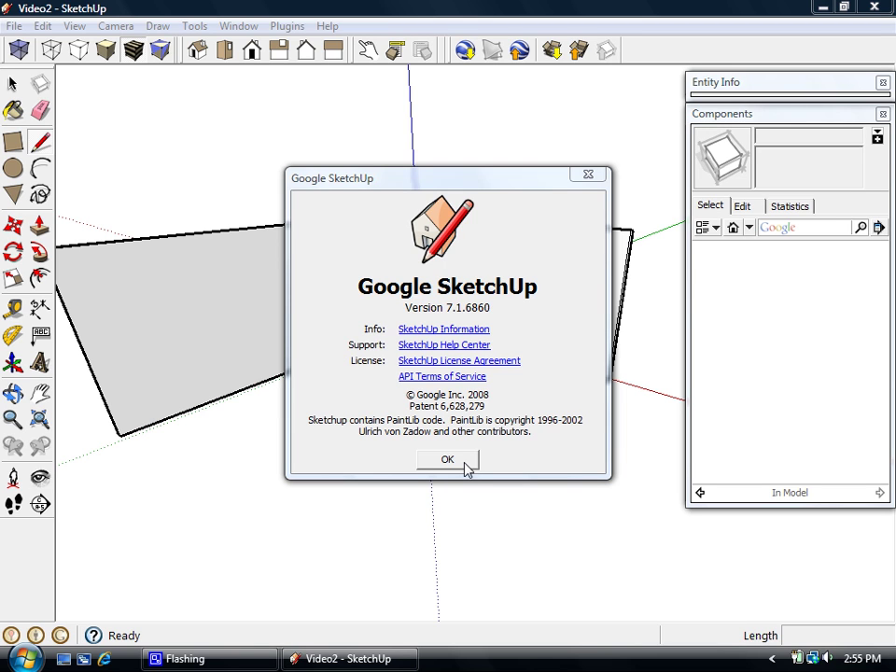
# - Dismiss the version information, reopen the Components browser, and check which cabinet collections are available
pyautogui.click(464, 462)
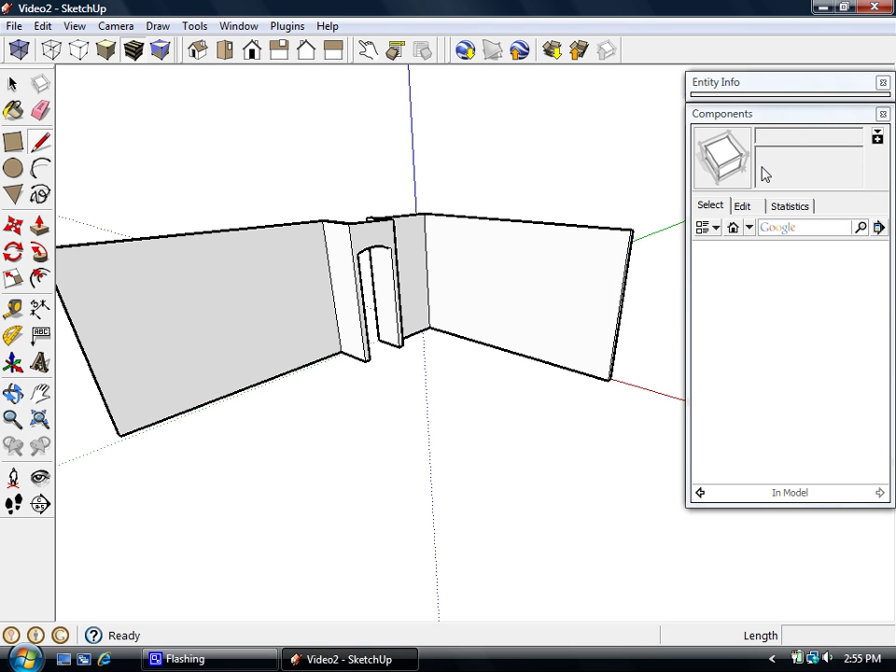
pyautogui.click(882, 114)
pyautogui.click(238, 26)
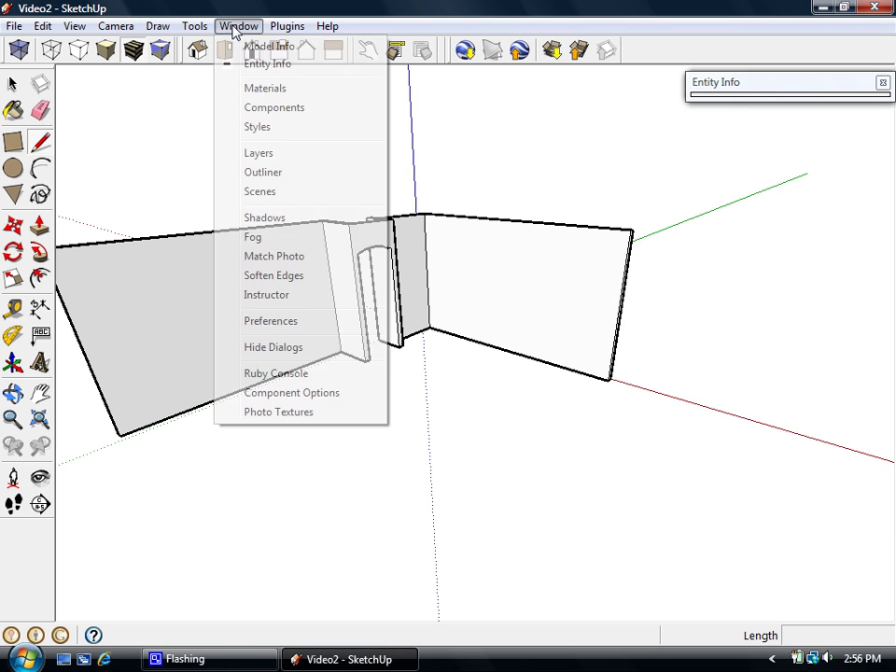
pyautogui.click(256, 108)
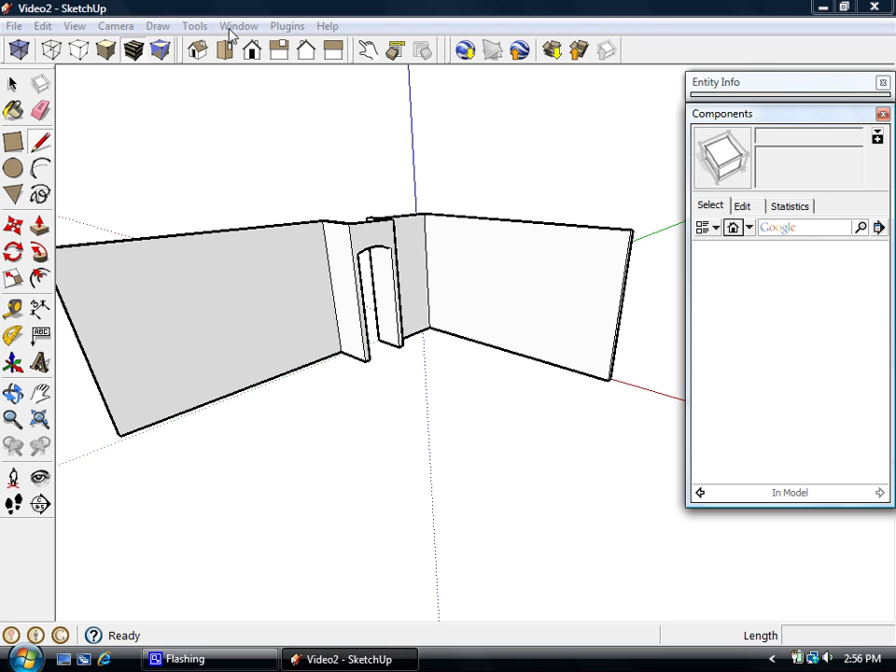
pyautogui.click(749, 232)
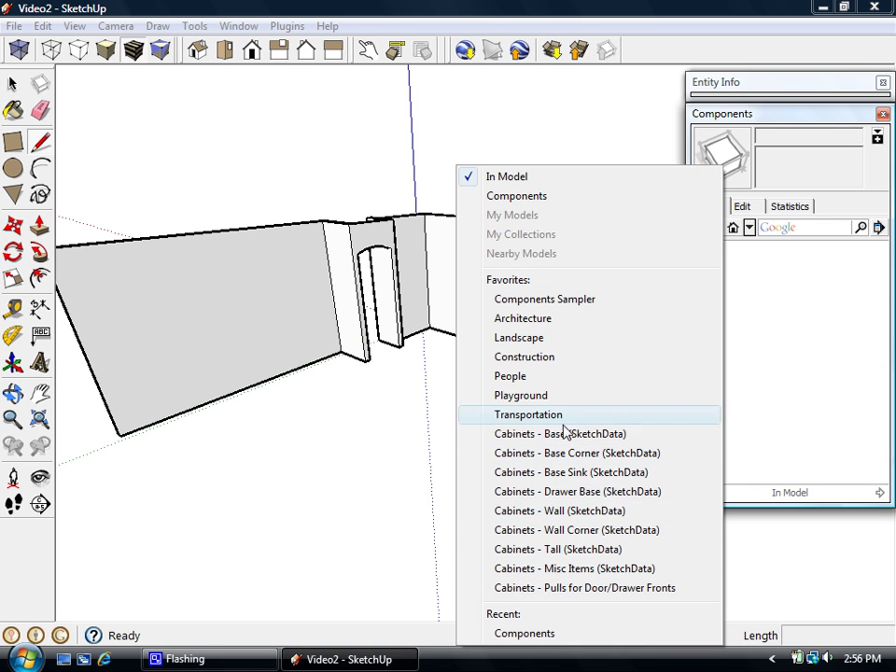
pyautogui.click(609, 81)
# - Create a guide line on the floor 24" out from the base of the wall beyond the archway
pyautogui.moveTo(425, 382); pyautogui.dragTo(460, 336, button='middle')
pyautogui.scroll(2, 462, 350)
pyautogui.press('t')
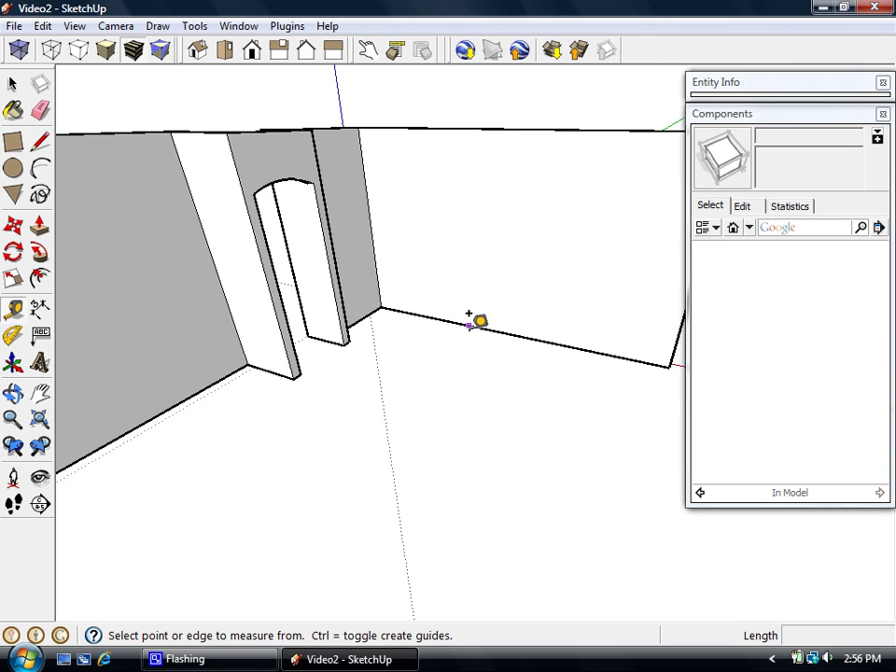
pyautogui.click(468, 326)
pyautogui.write('24')
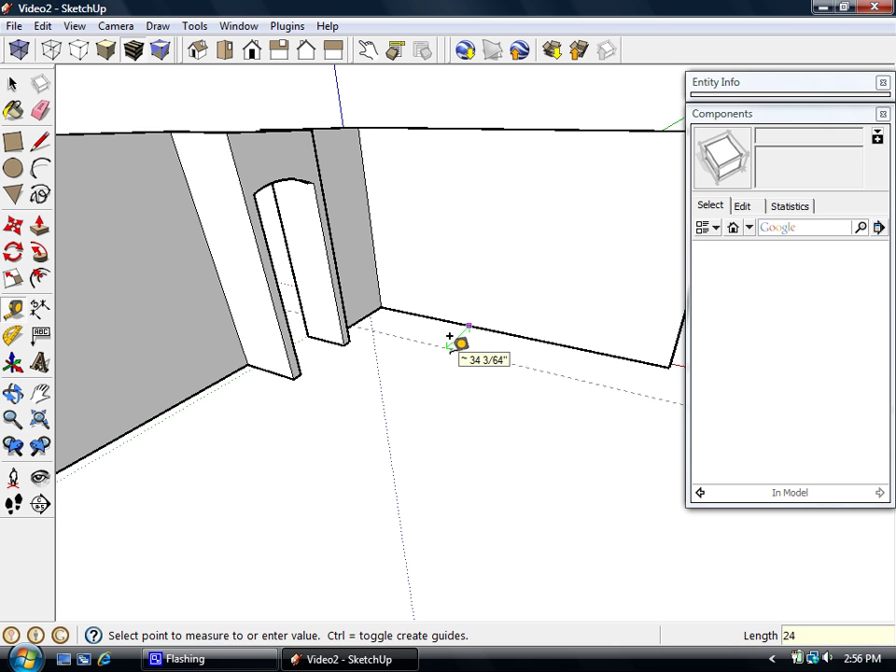
pyautogui.press('Return')
# - Open the Cabinets - Base Corner (SketchData) collection and browse it for a pie-cut cabinet with a false drawer
pyautogui.moveTo(471, 347); pyautogui.dragTo(431, 371, button='middle')
pyautogui.click(748, 227)
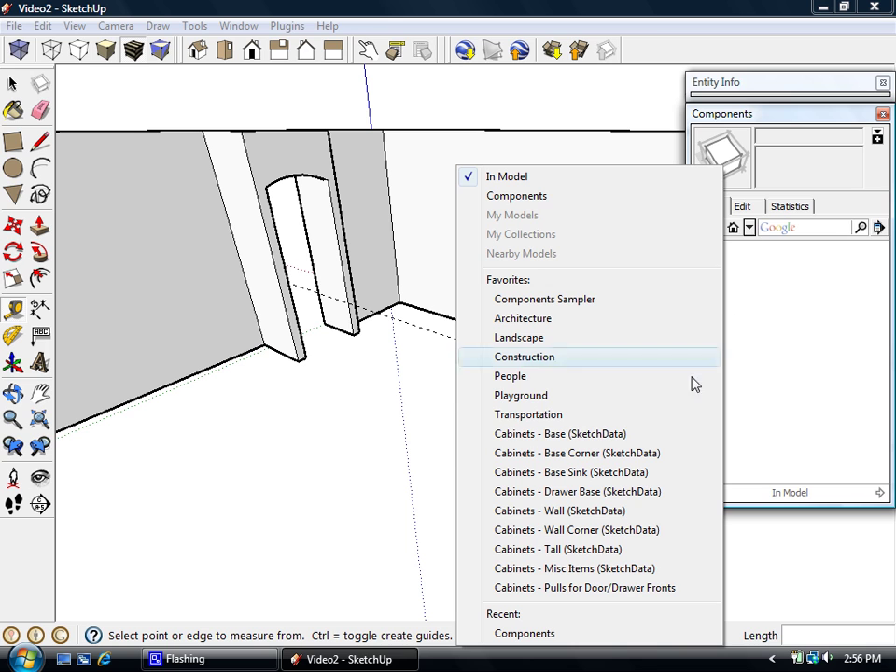
pyautogui.click(551, 453)
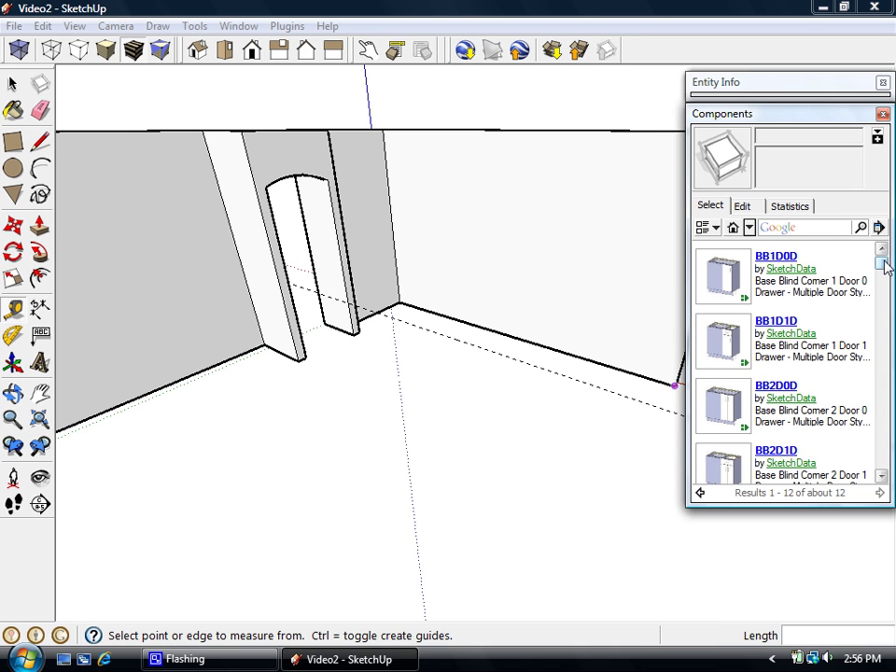
pyautogui.moveTo(883, 265); pyautogui.dragTo(880, 367)
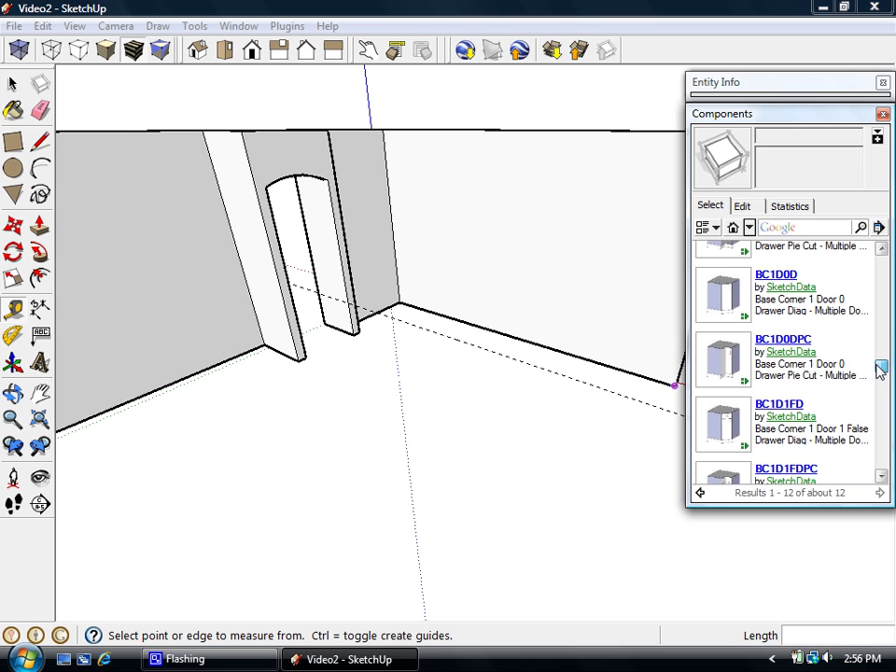
pyautogui.click(882, 248)
pyautogui.click(882, 476)
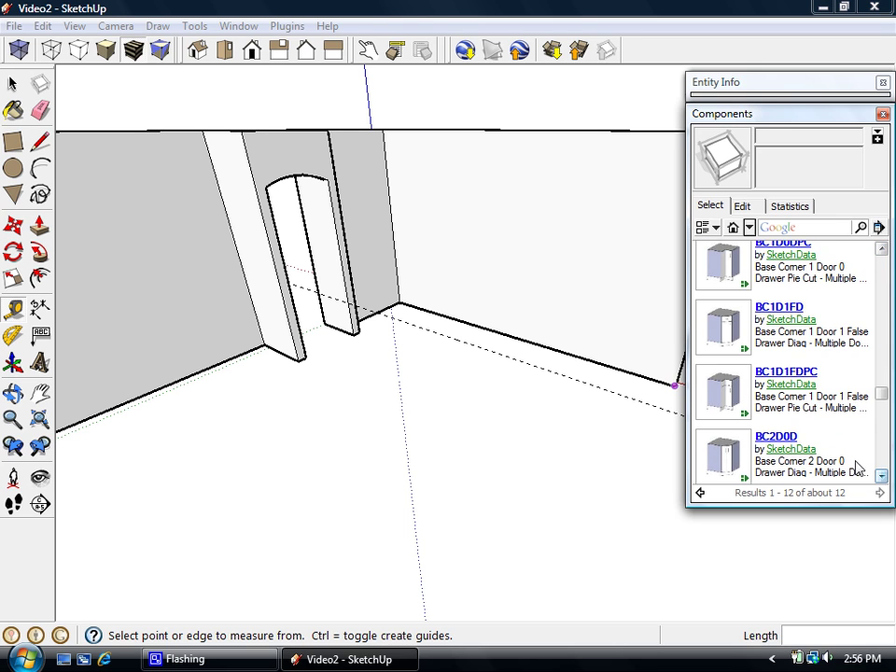
# - Place the BC1D1FDPC base corner cabinet in the inside corner of the walls and deselect it
pyautogui.click(721, 401)
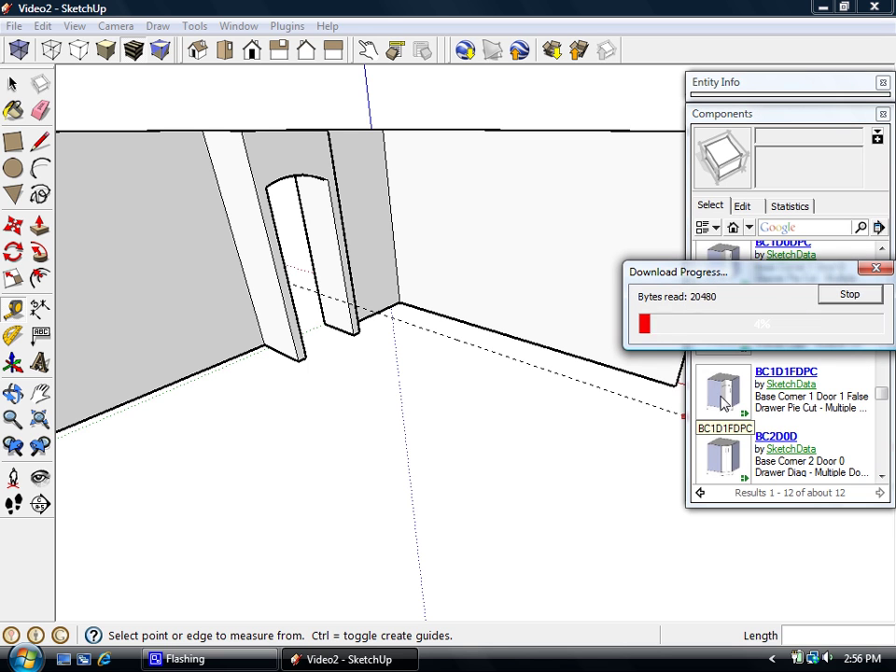
pyautogui.click(384, 317)
pyautogui.moveTo(390, 374); pyautogui.dragTo(422, 350, button='middle')
pyautogui.click(415, 346)
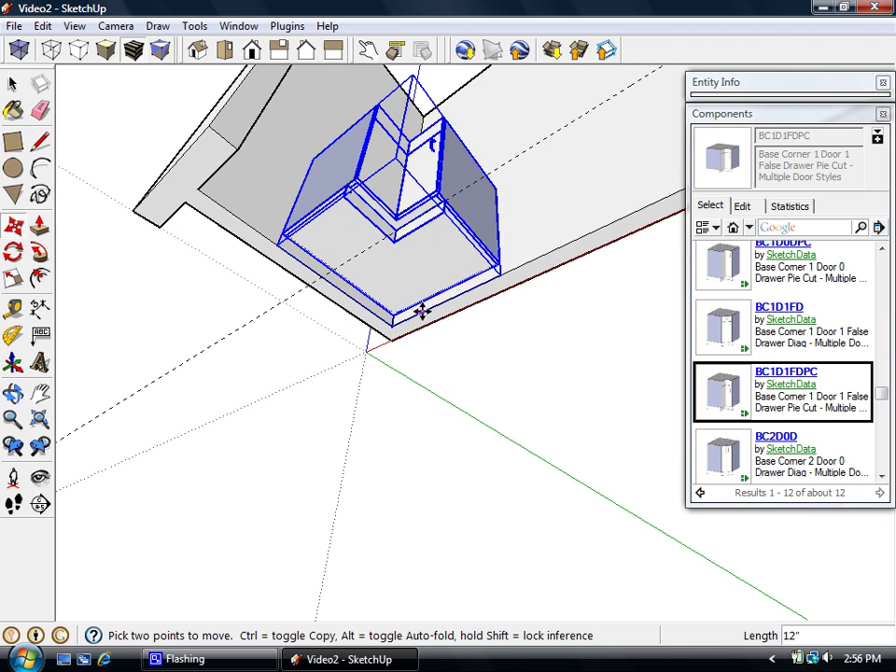
pyautogui.moveTo(426, 300); pyautogui.dragTo(450, 398, button='middle')
pyautogui.press('space')
pyautogui.click(454, 398)
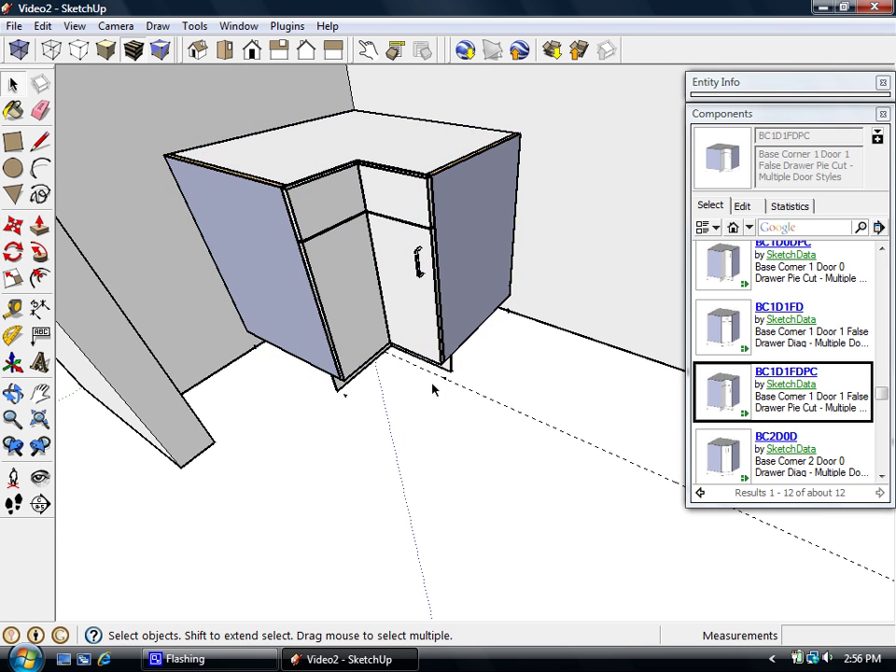
# - Place the DB3D_2 cabinet from the Cabinets - Drawer Base (SketchData) collection against the door-handle side of the corner cabinet
pyautogui.scroll(3, 449, 384)
pyautogui.moveTo(450, 383); pyautogui.dragTo(426, 348, button='middle')
pyautogui.scroll(2, 437, 384)
pyautogui.scroll(1, 444, 389)
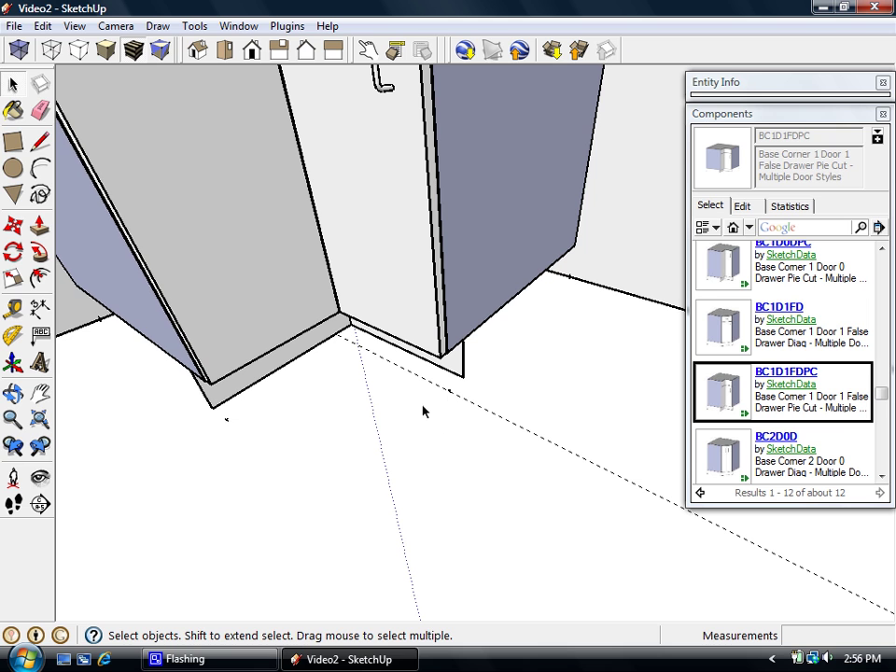
pyautogui.click(39, 420)
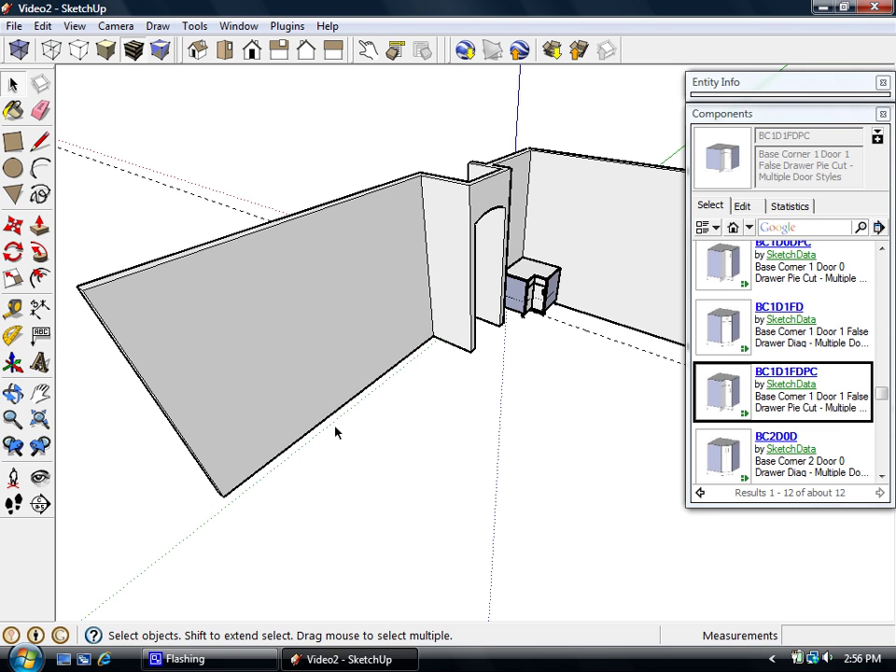
pyautogui.moveTo(516, 374); pyautogui.dragTo(425, 367, button='middle')
pyautogui.scroll(5, 386, 371)
pyautogui.click(748, 229)
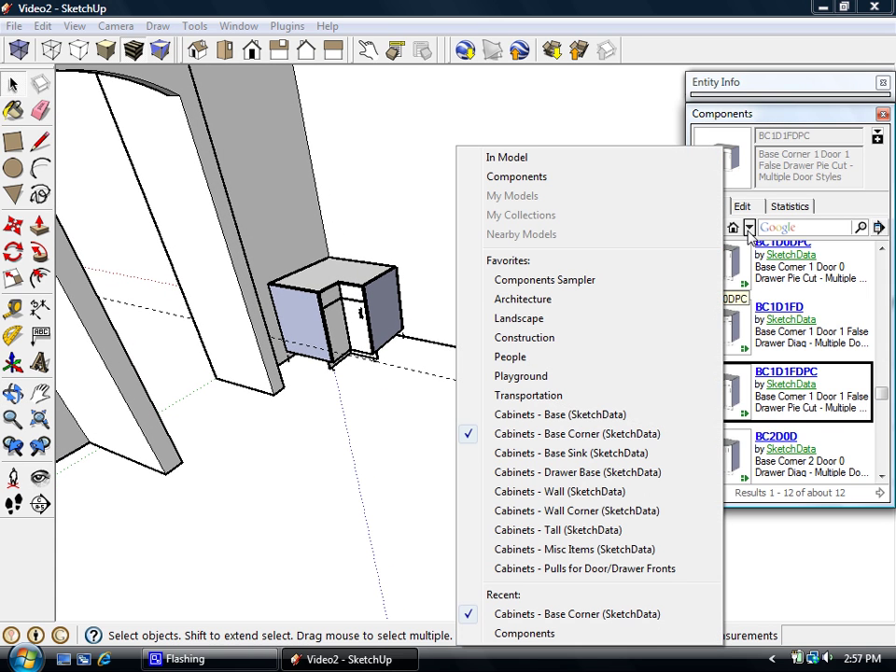
pyautogui.click(580, 473)
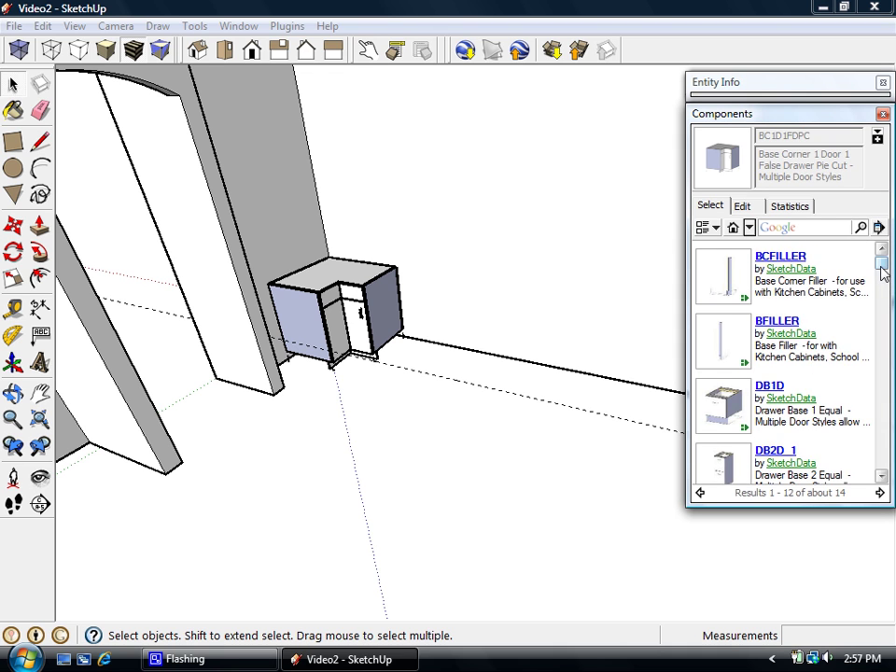
pyautogui.moveTo(881, 271); pyautogui.dragTo(877, 338)
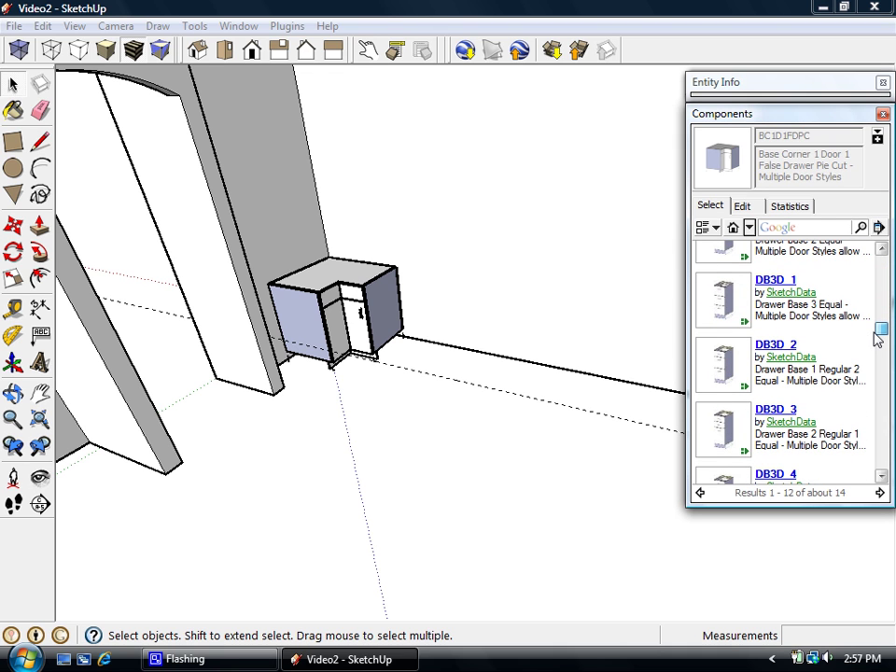
pyautogui.click(724, 368)
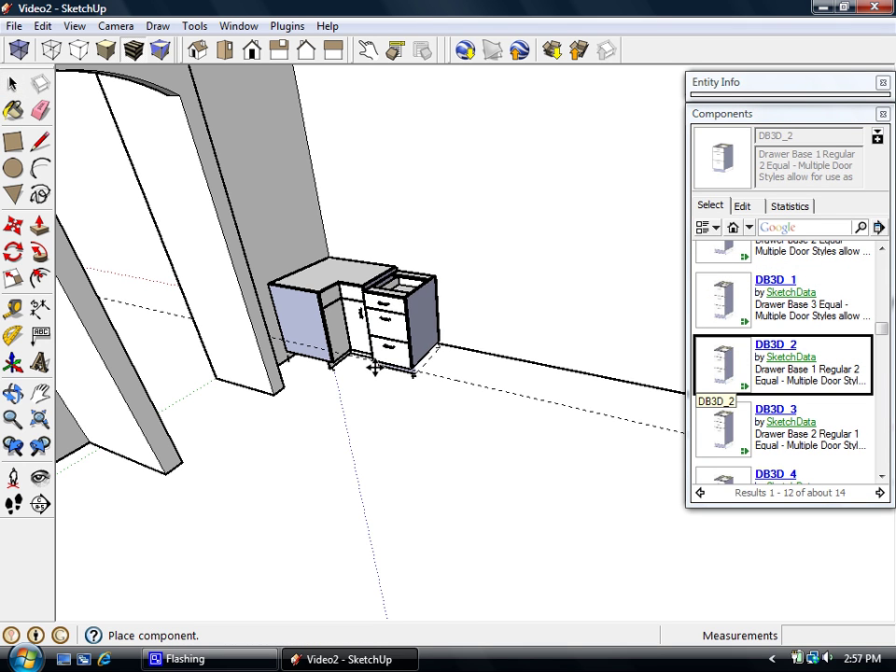
pyautogui.click(373, 364)
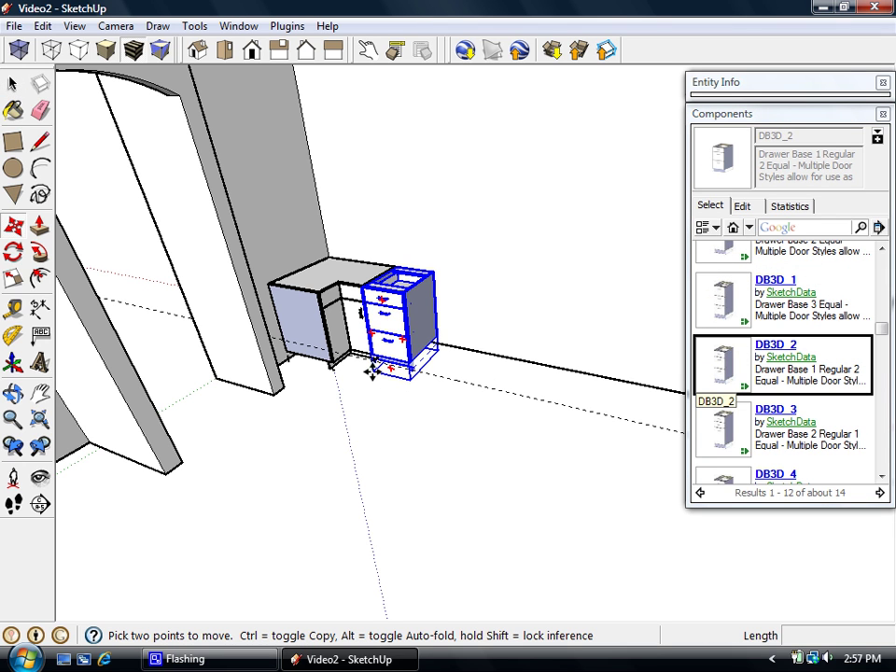
# - Set the DB3D_2 drawer cabinet's Product Width to 24" in its component options
pyautogui.scroll(3, 369, 375)
pyautogui.scroll(5, 371, 373)
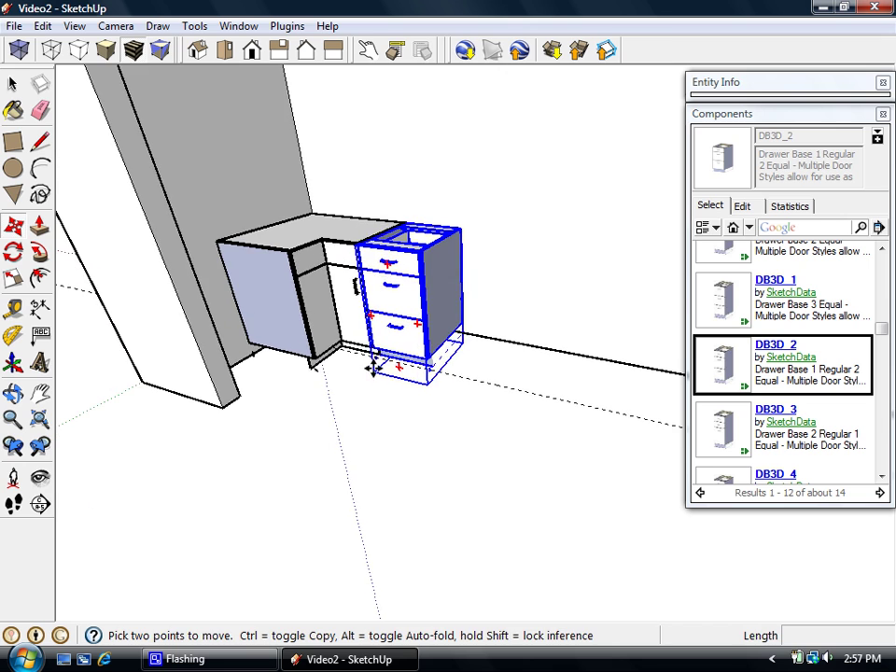
pyautogui.moveTo(371, 352); pyautogui.dragTo(419, 452, button='middle')
pyautogui.scroll(-2, 448, 354)
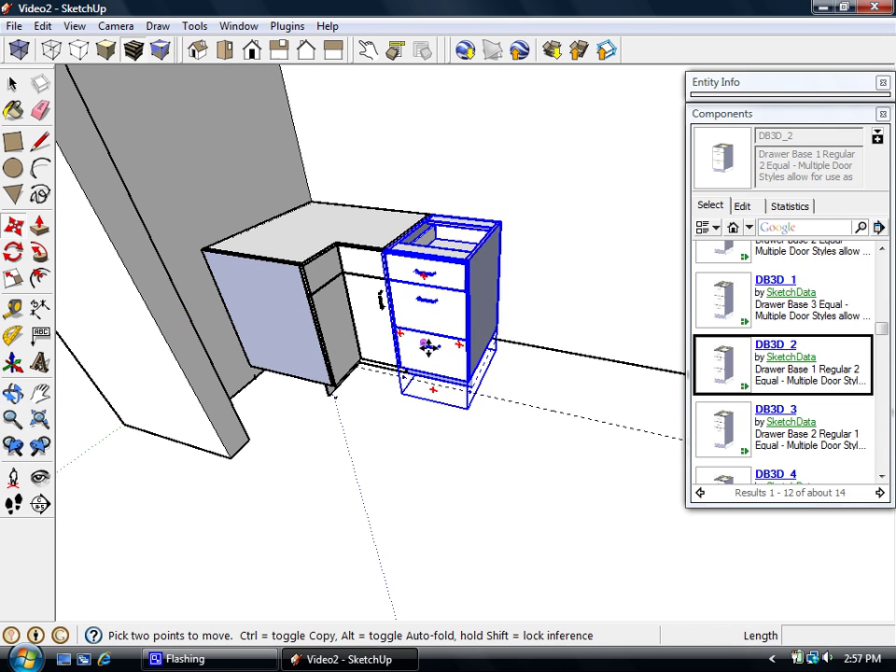
pyautogui.click(396, 49)
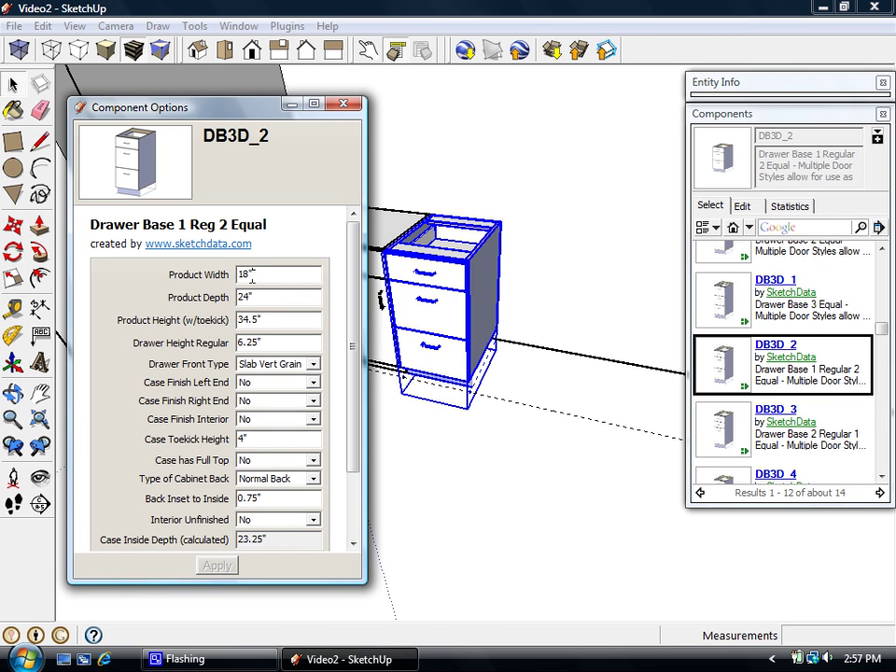
pyautogui.write('24')
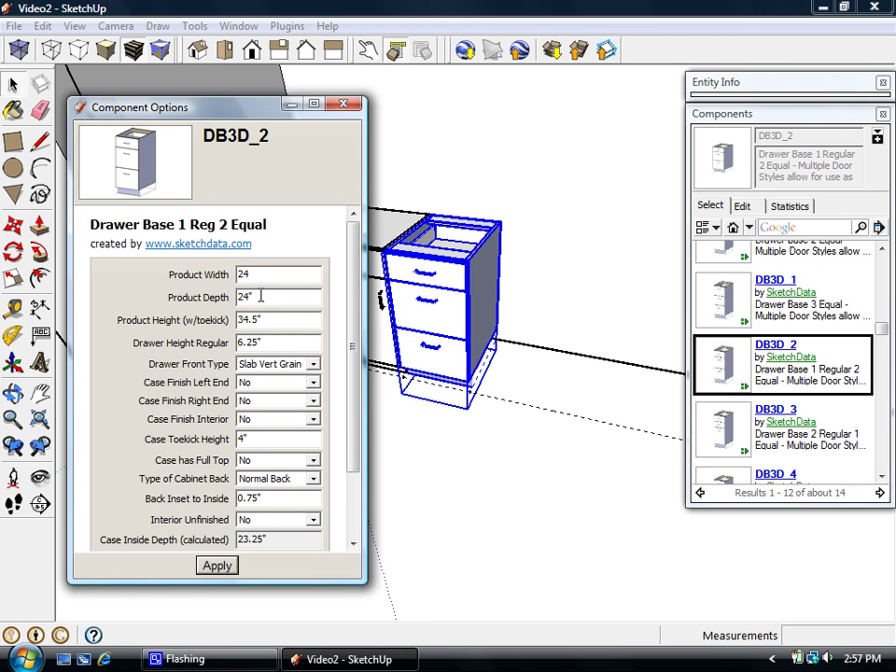
pyautogui.press('Return')
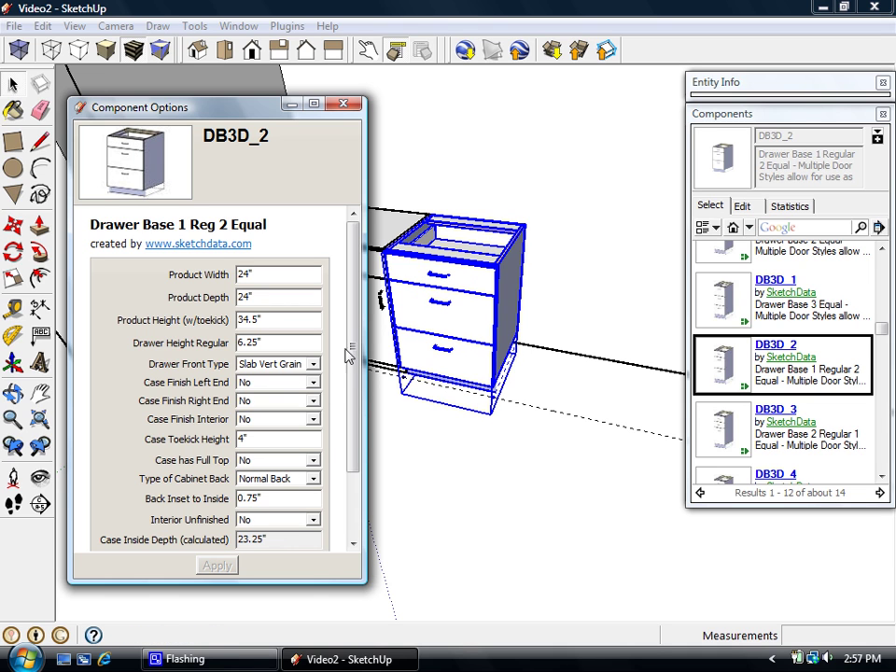
# - Try a full top on the drawer cabinet by applying Yes for Case has Full Top, and revert it to No
pyautogui.moveTo(348, 354); pyautogui.dragTo(359, 411)
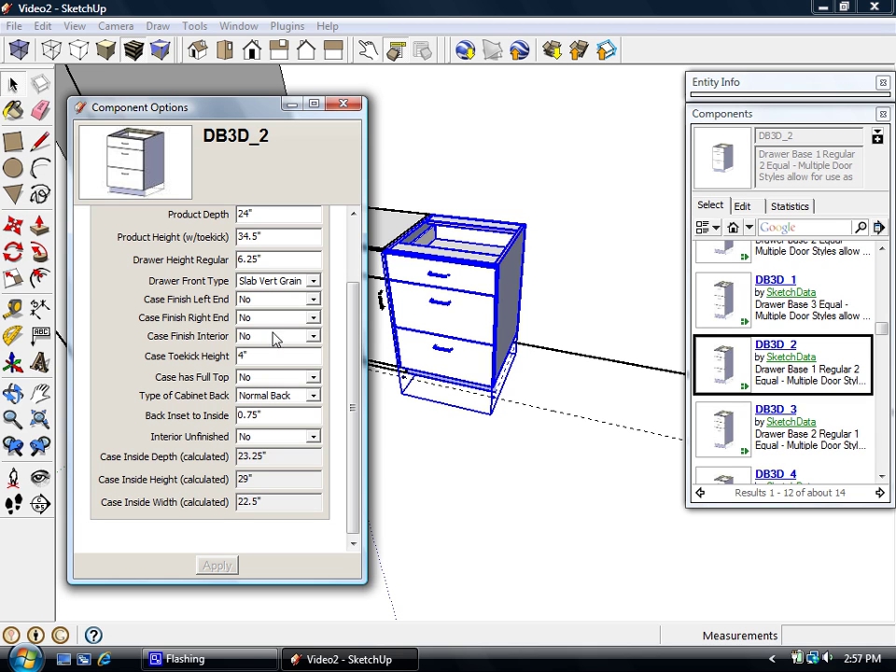
pyautogui.click(312, 381)
pyautogui.click(279, 391)
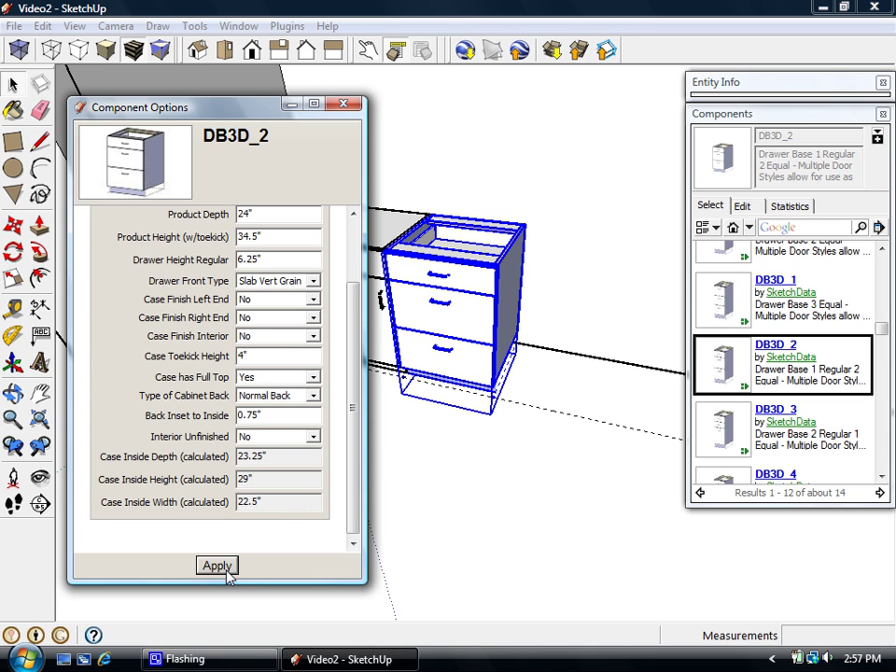
pyautogui.click(228, 571)
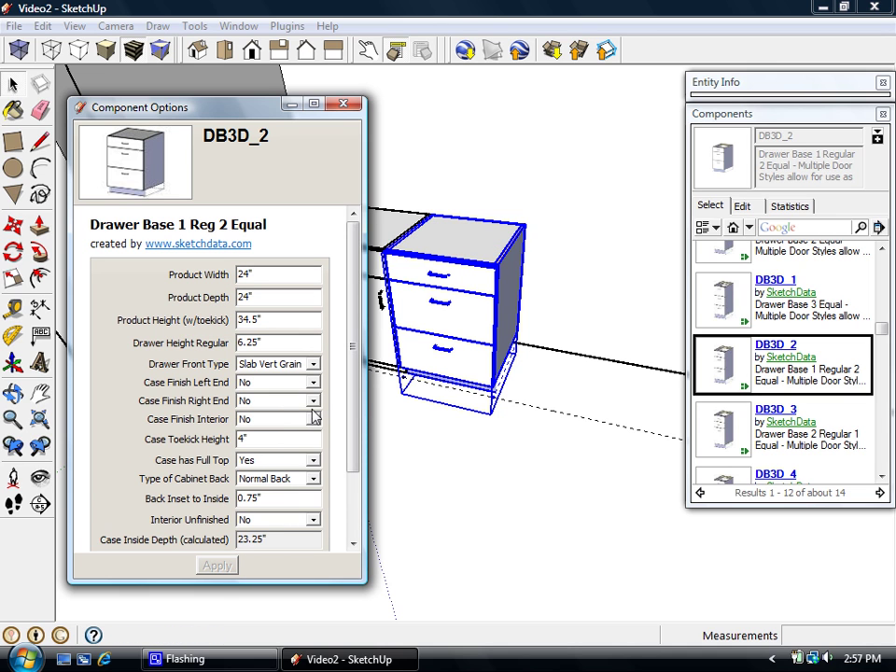
pyautogui.click(314, 460)
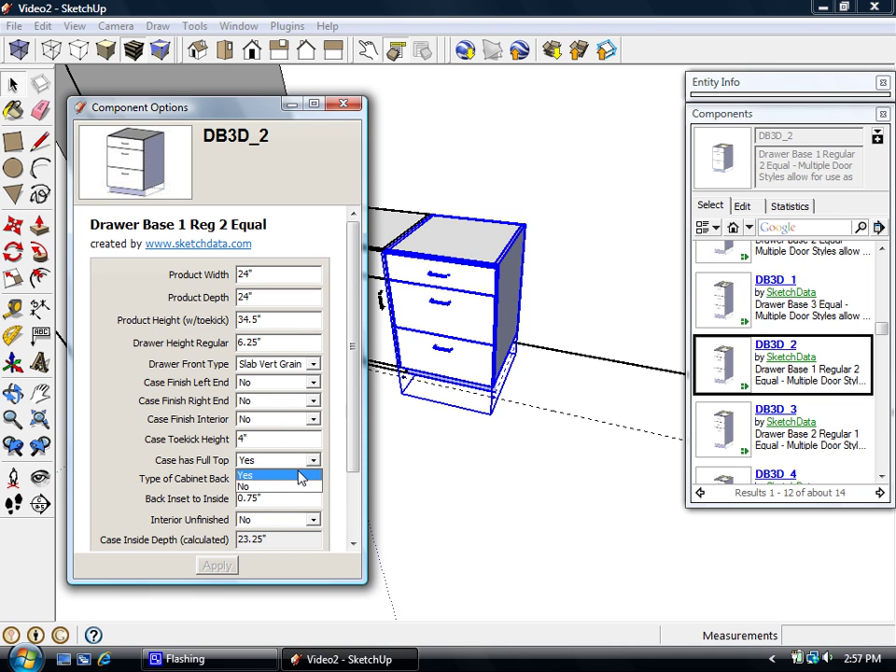
pyautogui.click(292, 486)
pyautogui.click(224, 565)
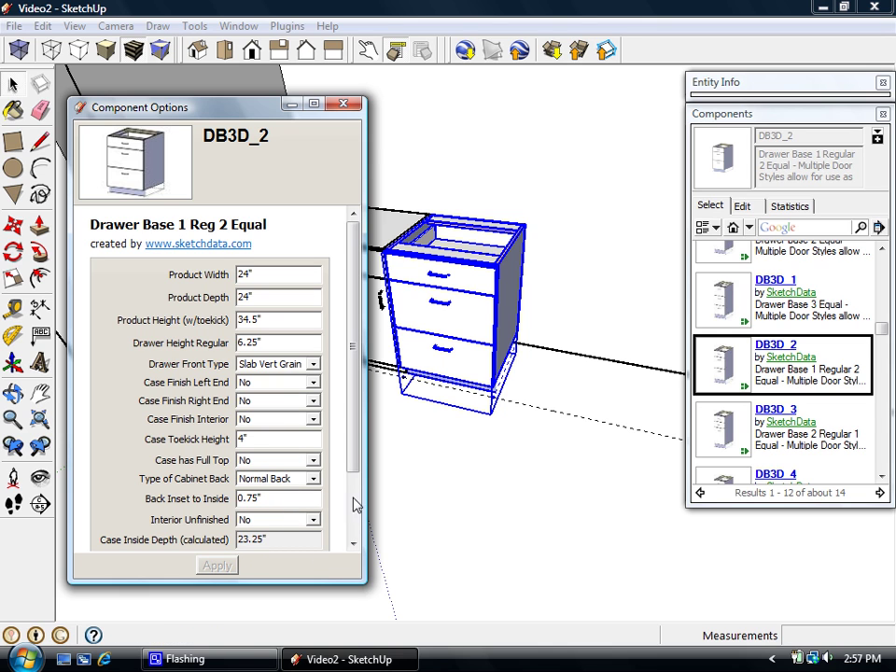
# - Close the component options and place the B1D1D cabinet from the Cabinets - Base (SketchData) collection beside the drawer cabinet
pyautogui.click(343, 103)
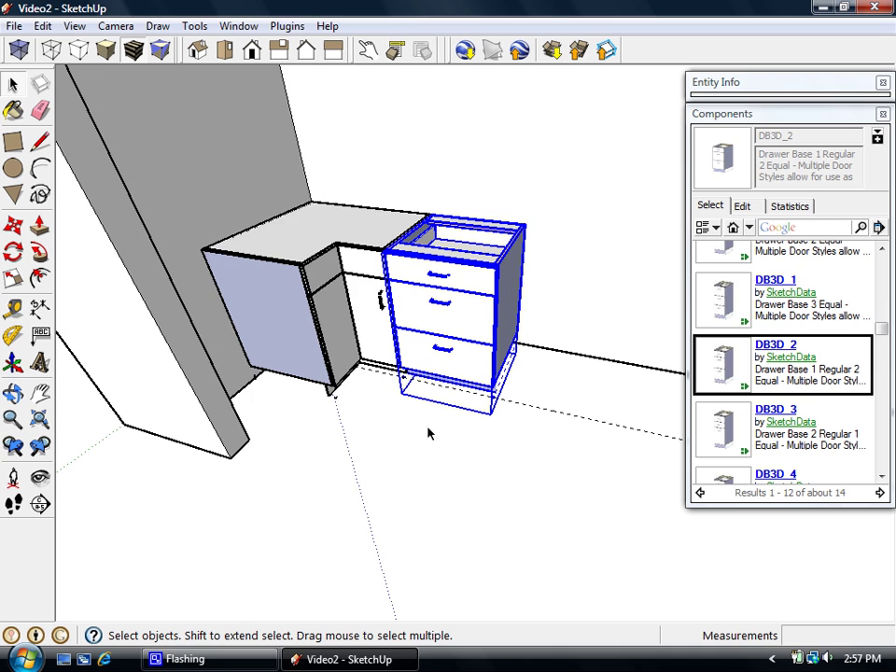
pyautogui.click(749, 227)
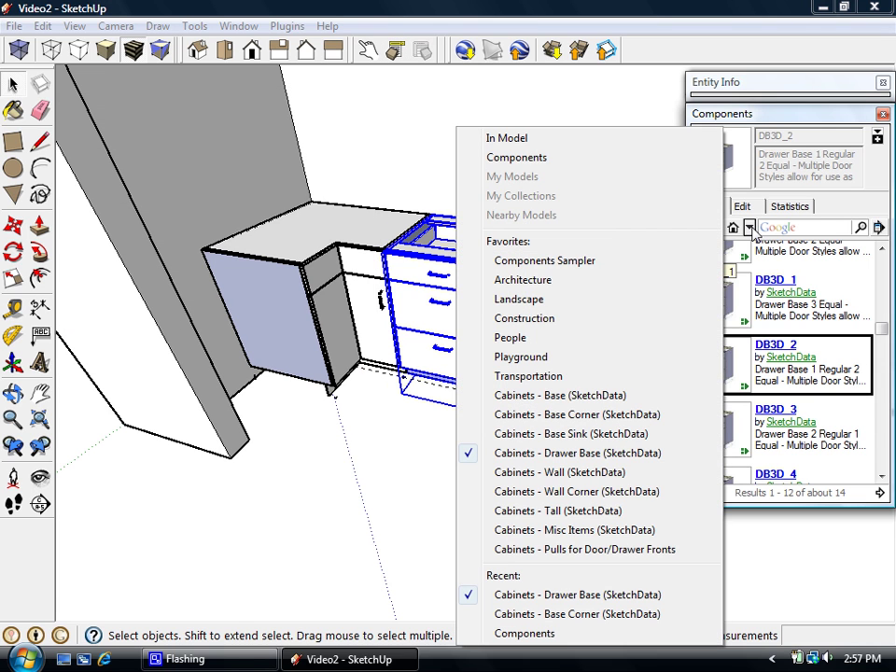
pyautogui.click(620, 396)
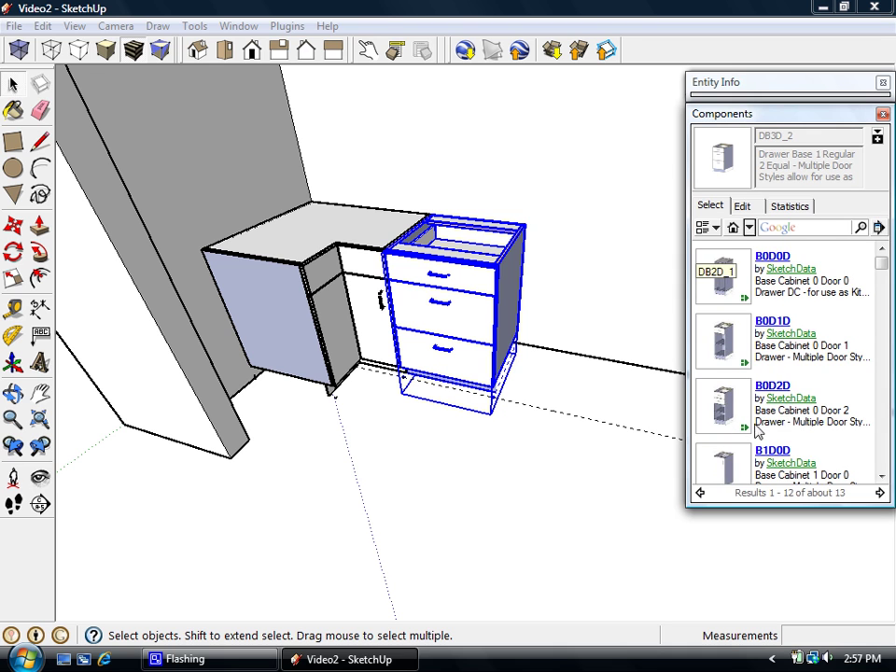
pyautogui.click(881, 474)
pyautogui.click(881, 475)
pyautogui.click(720, 406)
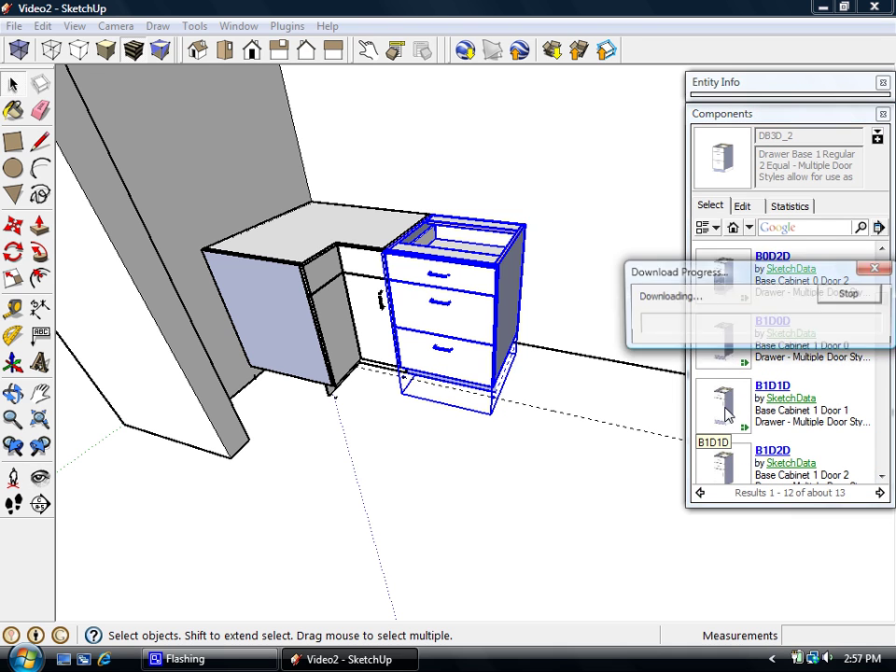
pyautogui.click(492, 401)
pyautogui.moveTo(586, 434); pyautogui.dragTo(569, 410, button='middle')
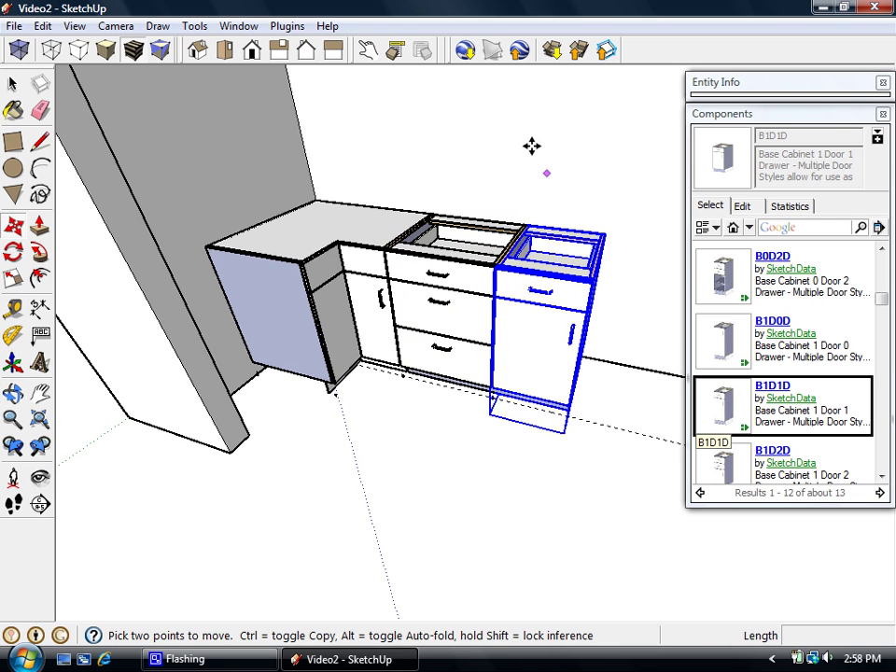
# - Set the B1D1D cabinet's Product Width to 12" in its component options
pyautogui.click(395, 51)
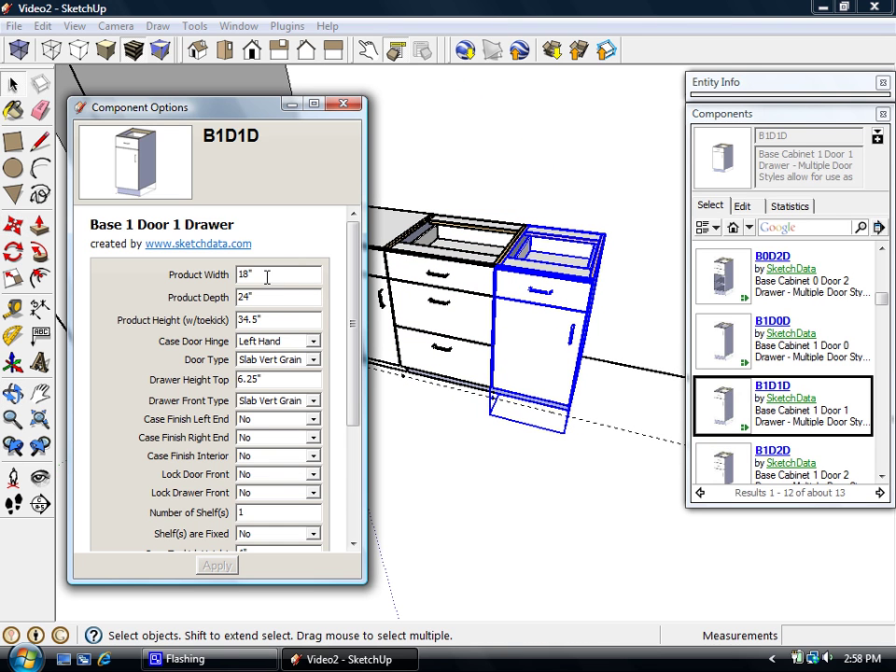
pyautogui.write('12')
pyautogui.click(233, 568)
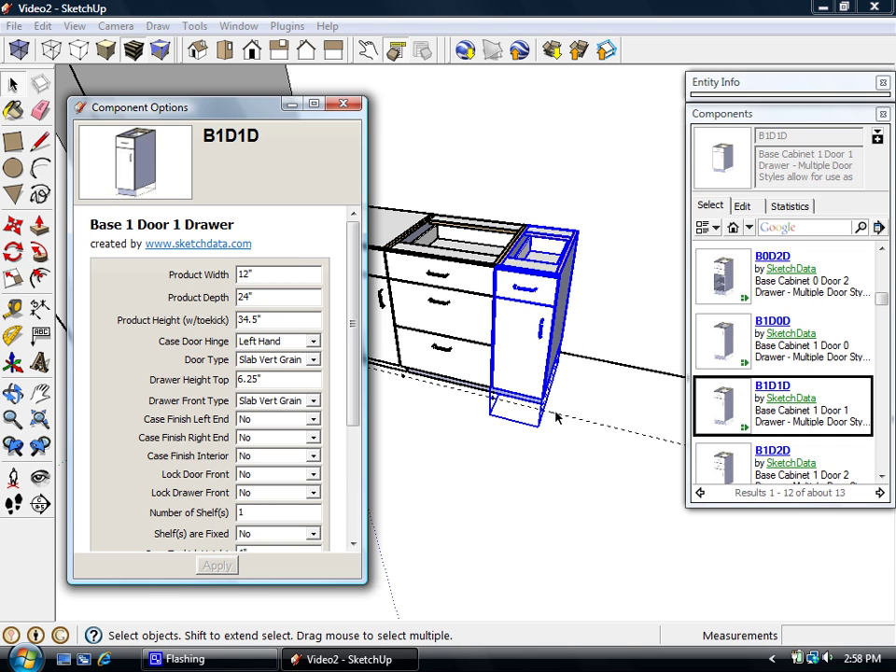
pyautogui.click(343, 104)
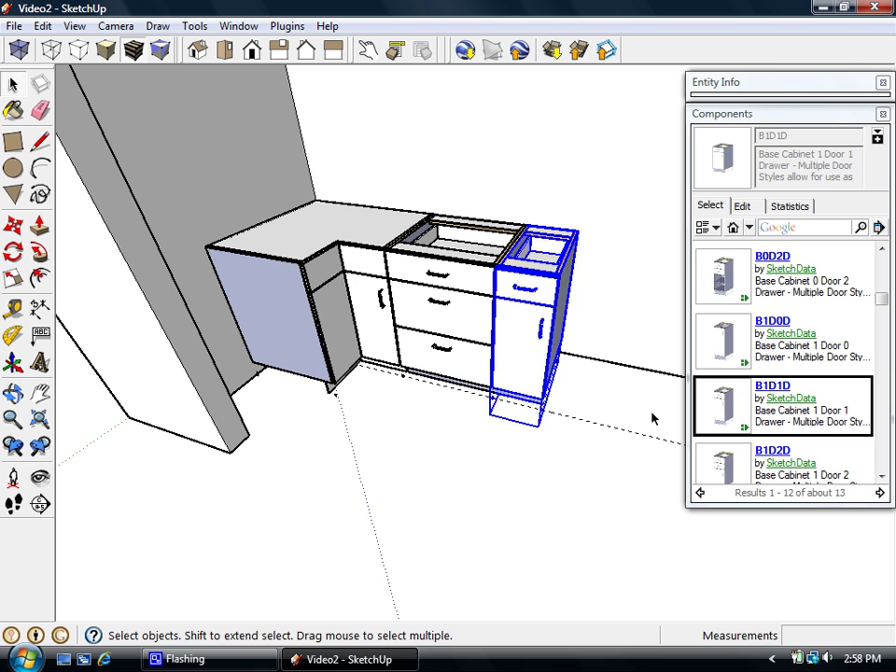
pyautogui.moveTo(615, 399); pyautogui.dragTo(621, 362, button='middle')
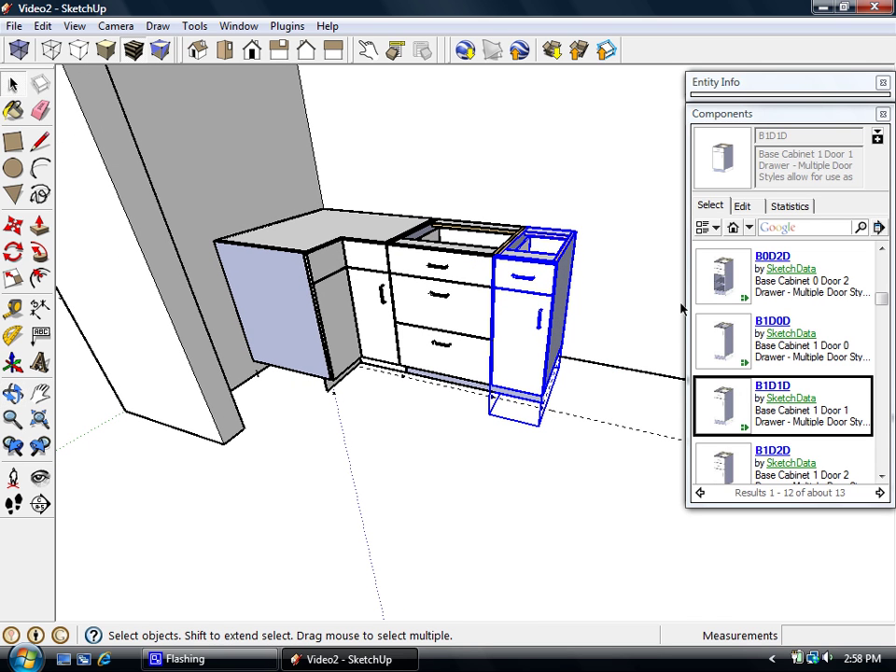
# - Examine the model's layers and their visibility, especially sdRefSwing, and return to the component library
pyautogui.click(238, 25)
pyautogui.click(266, 154)
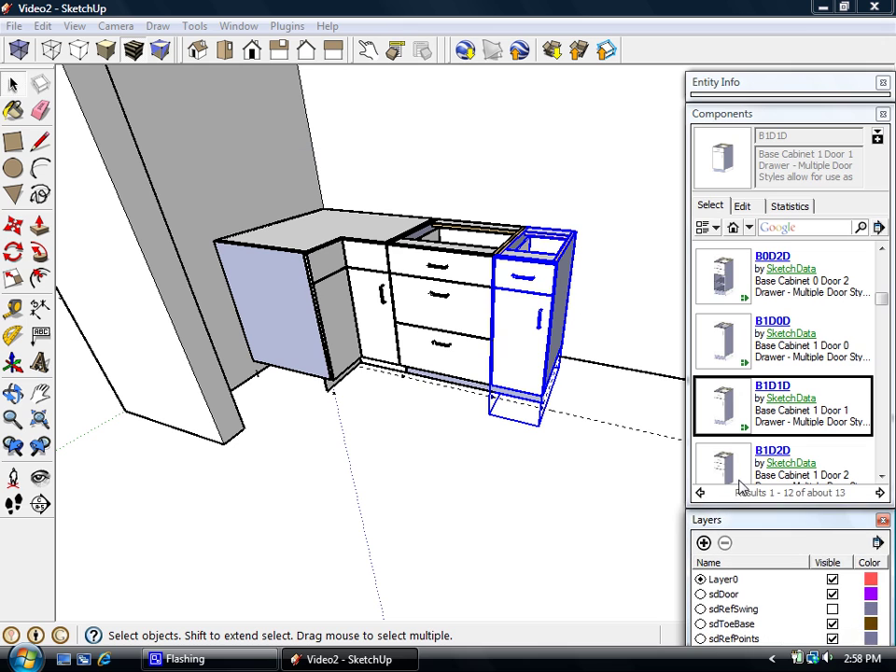
pyautogui.click(744, 119)
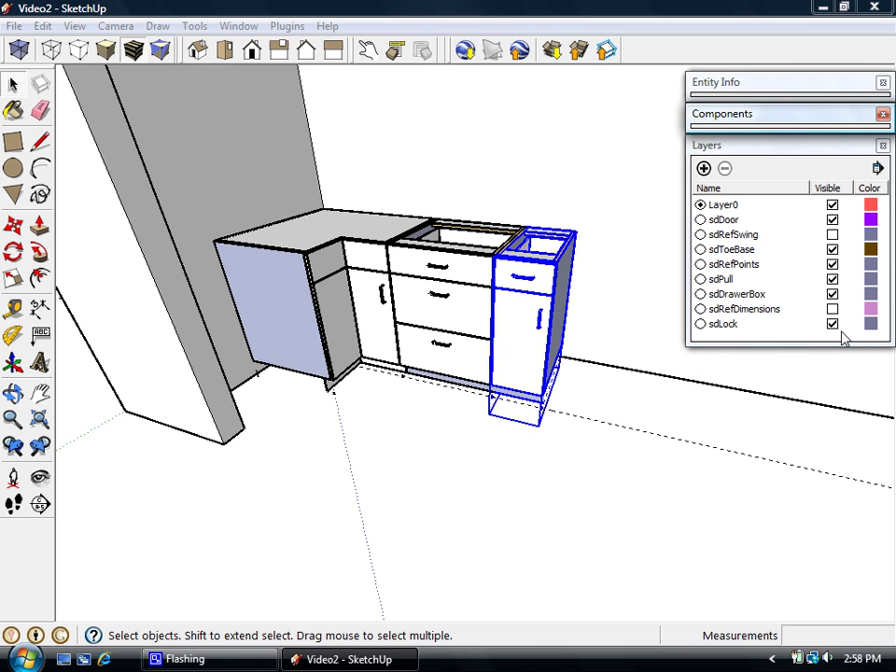
pyautogui.click(831, 235)
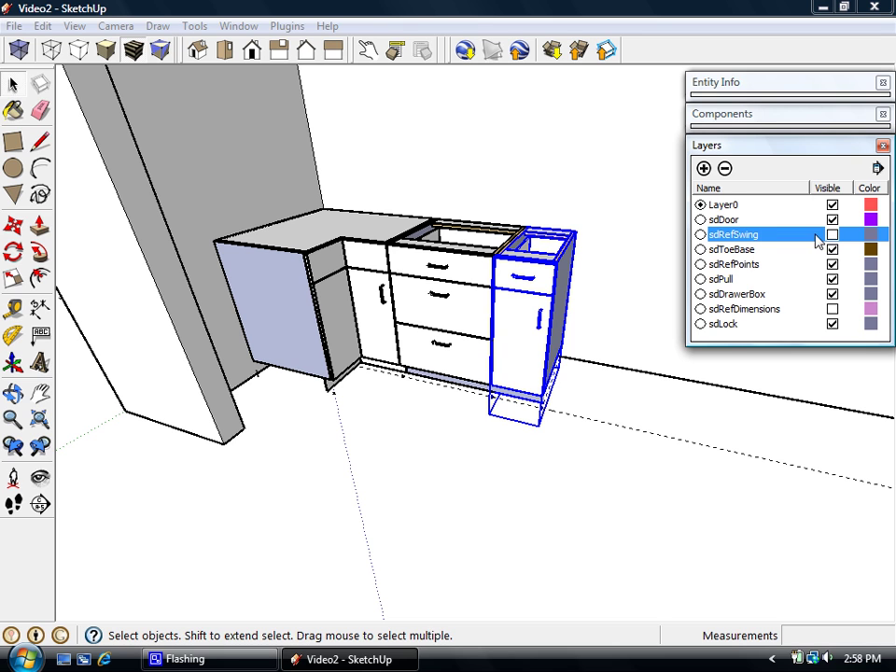
pyautogui.click(882, 145)
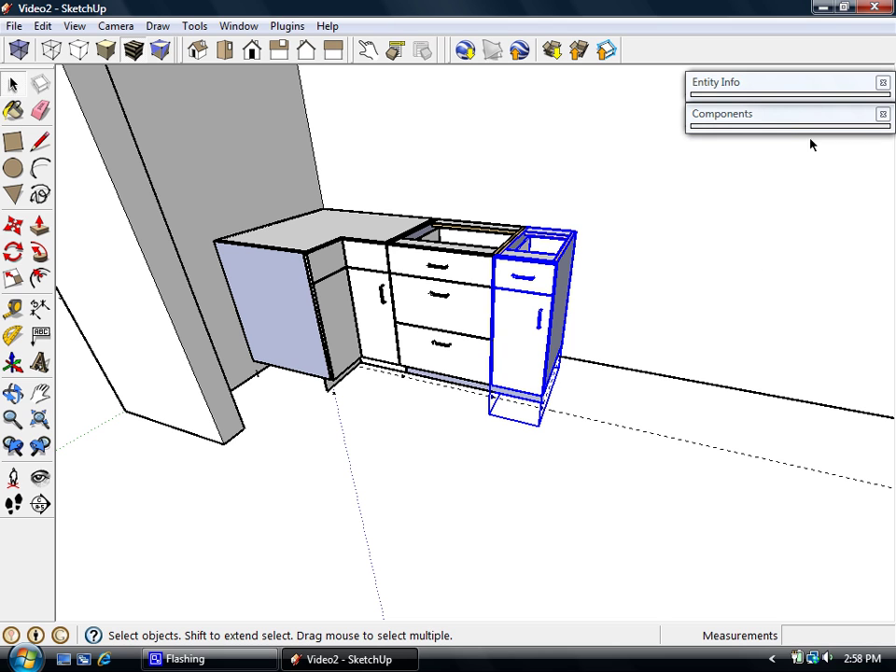
pyautogui.click(784, 121)
# - Create a guide line 30" out from the exposed side of the B1D1D cabinet with the Tape Measure
pyautogui.moveTo(630, 278); pyautogui.dragTo(440, 356, button='middle')
pyautogui.scroll(-3, 569, 362)
pyautogui.press('t')
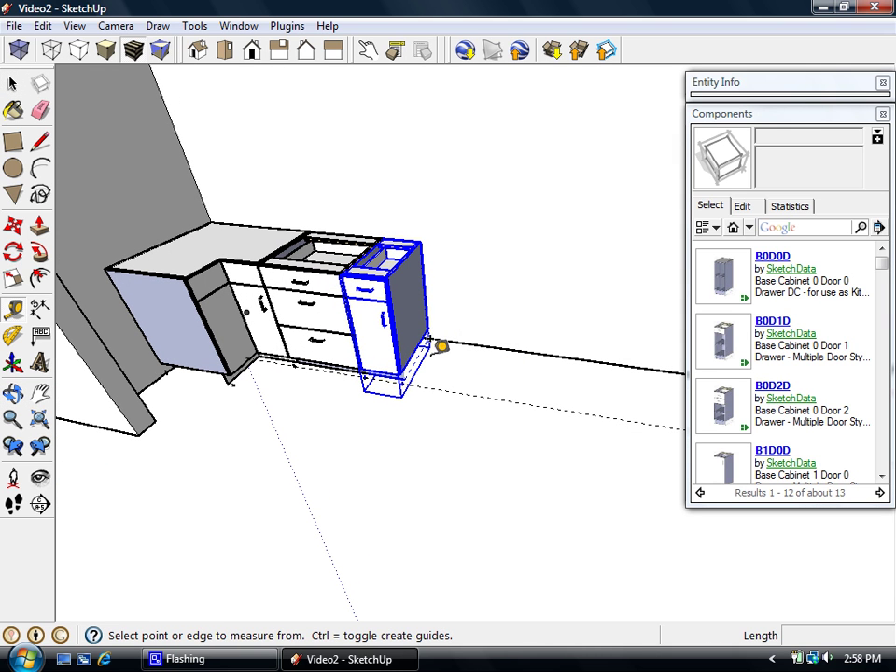
pyautogui.click(418, 356)
pyautogui.write('30')
pyautogui.press('Return')
pyautogui.moveTo(509, 369); pyautogui.dragTo(526, 387, button='middle')
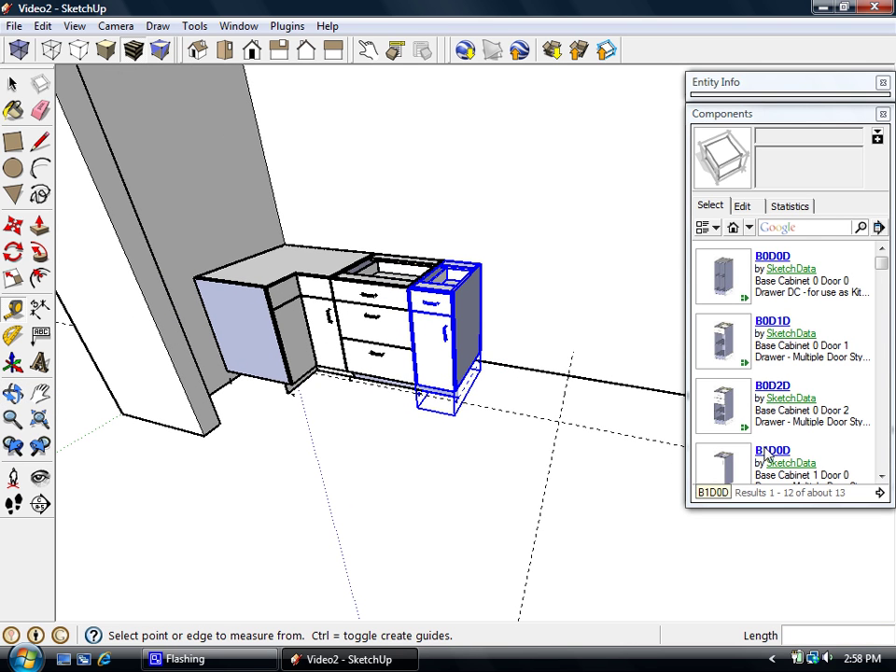
# - Copy the three-drawer cabinet 66" along the wall so it starts at the guide line
pyautogui.press('space')
pyautogui.click(383, 360)
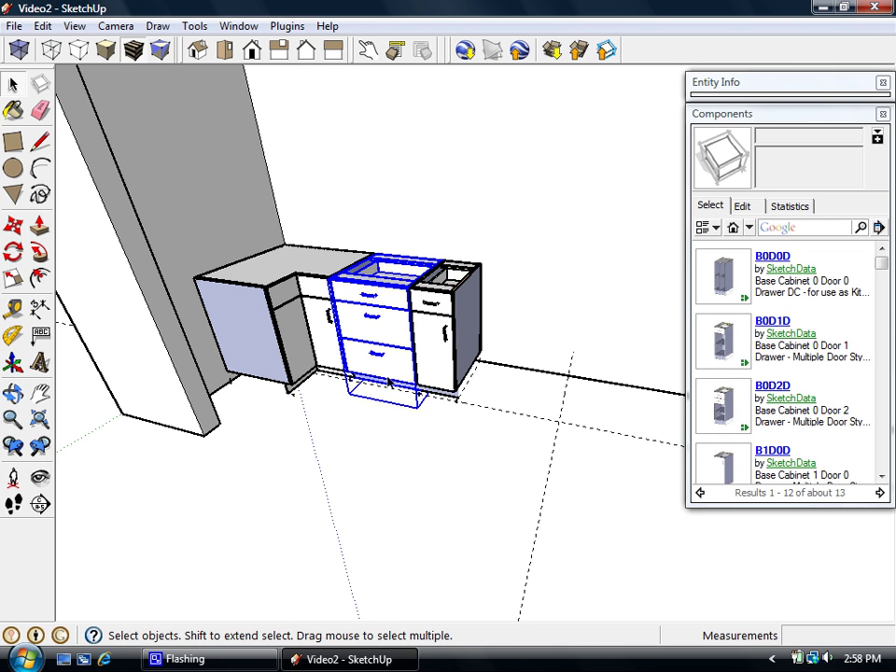
pyautogui.press('m')
pyautogui.scroll(1, 350, 378)
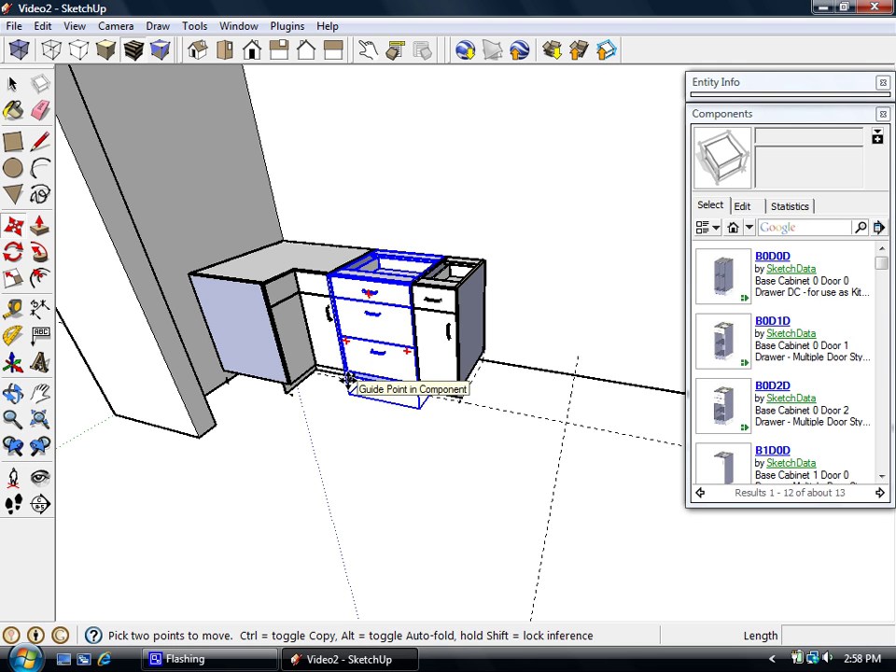
pyautogui.press('ctrl')
pyautogui.click(348, 378)
pyautogui.write('66')
pyautogui.press('Return')
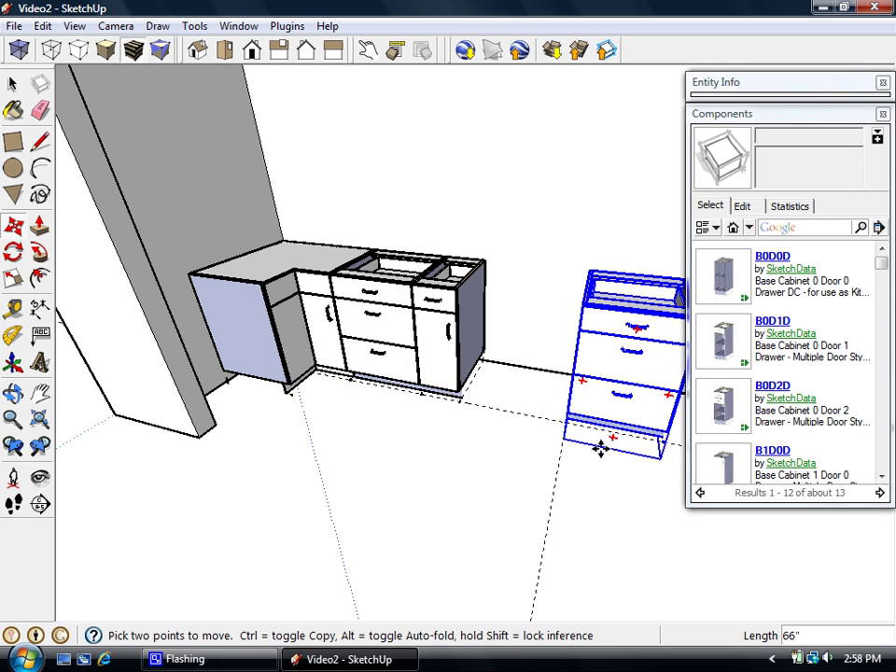
pyautogui.moveTo(600, 448); pyautogui.dragTo(532, 464, button='middle')
# - Try out the copied cabinet's drawers with the Interact tool by opening and closing them
pyautogui.click(368, 49)
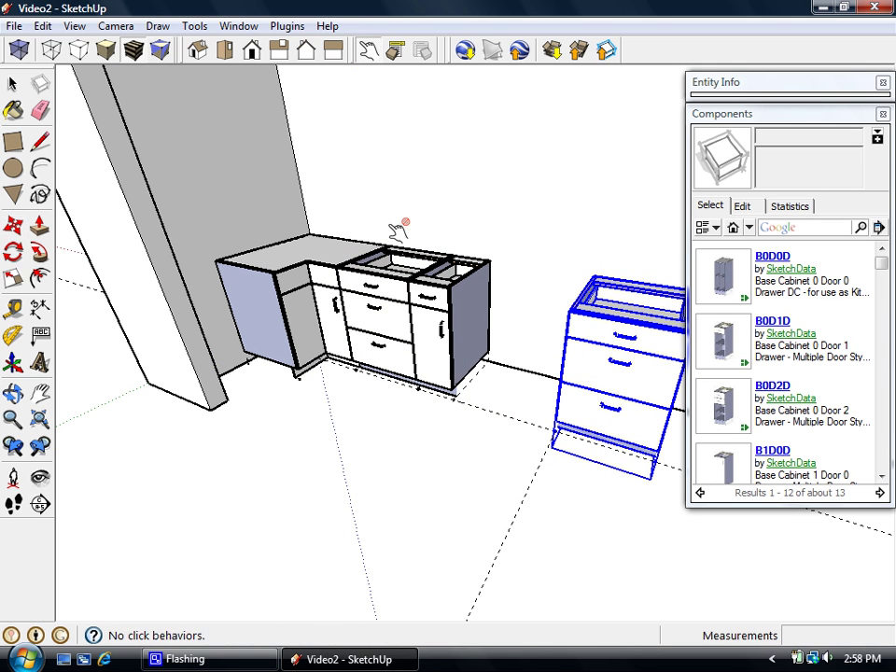
pyautogui.click(590, 417)
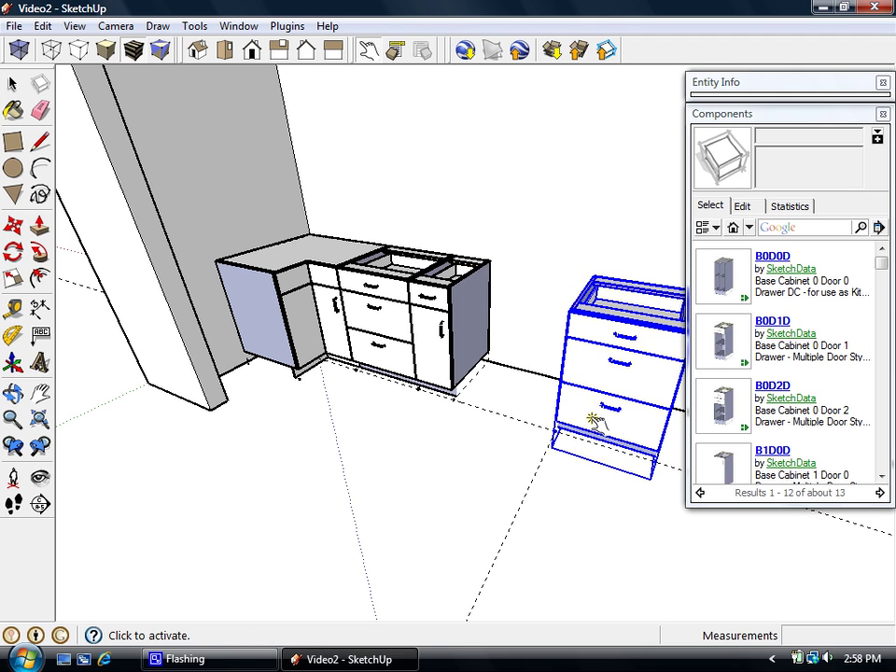
pyautogui.click(595, 359)
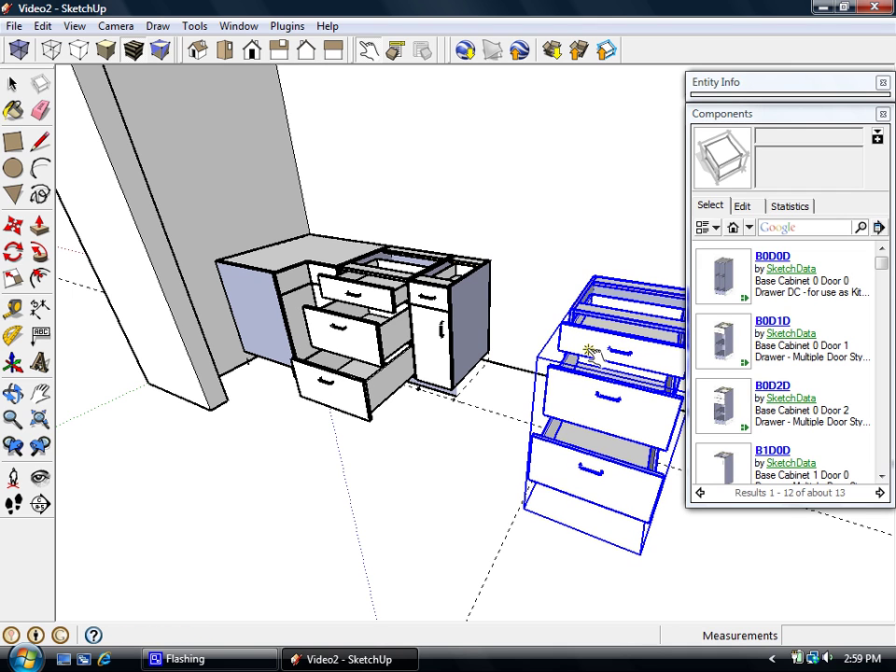
pyautogui.click(588, 351)
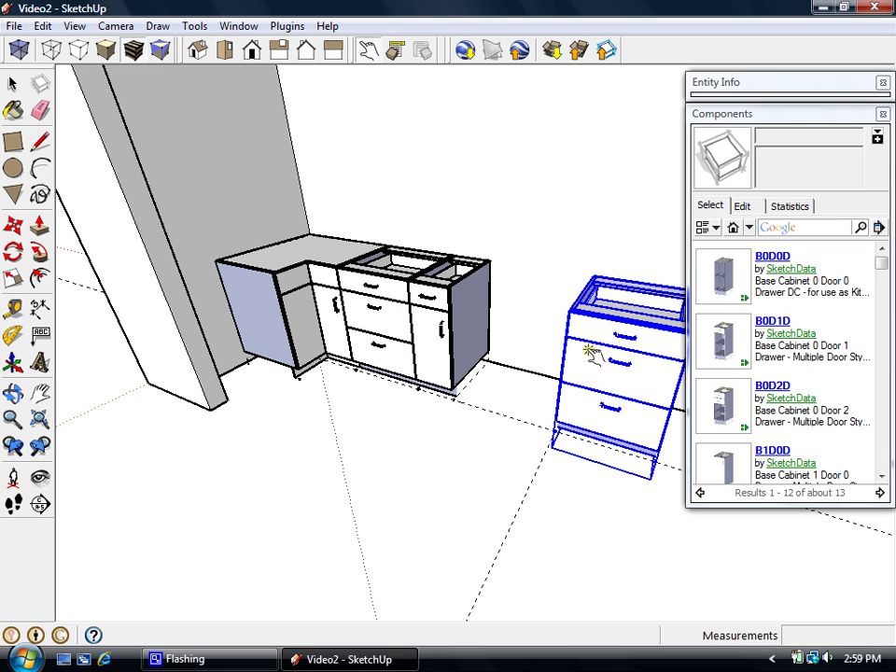
# - Check the copied drawer cabinet's component options and make the copy a unique component
pyautogui.moveTo(447, 221); pyautogui.dragTo(452, 274, button='middle')
pyautogui.click(396, 49)
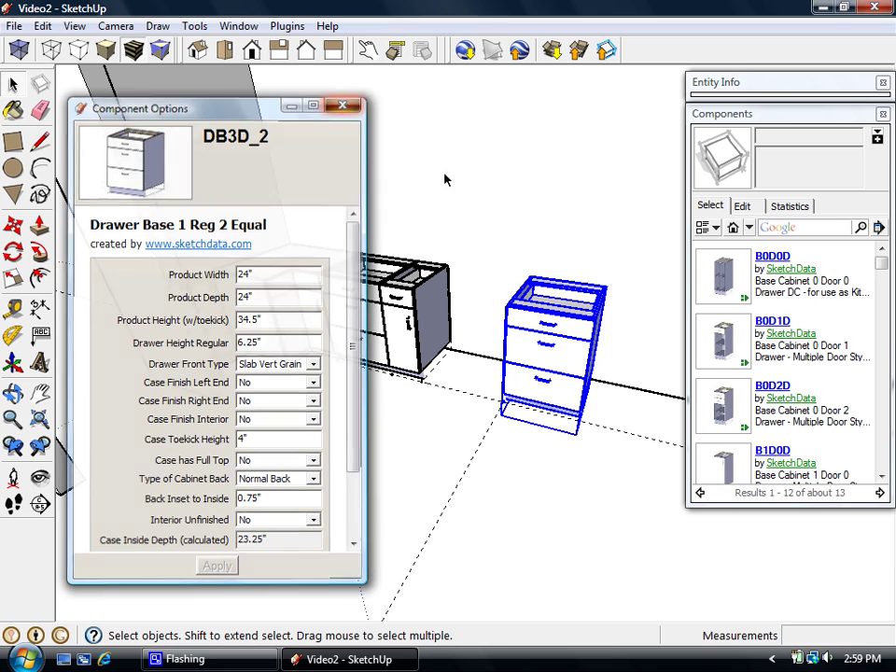
pyautogui.click(343, 104)
pyautogui.rightClick(572, 382)
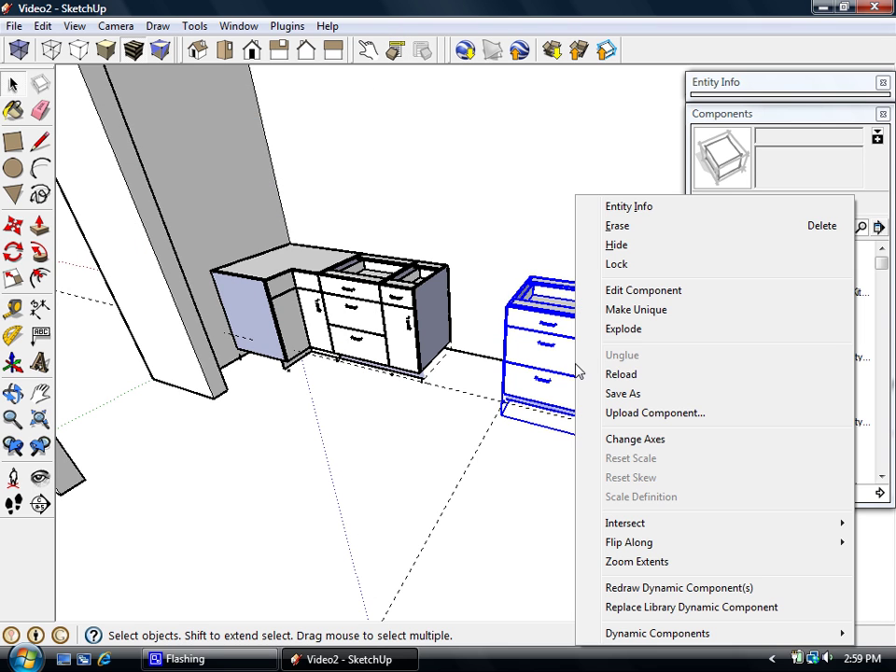
pyautogui.click(642, 311)
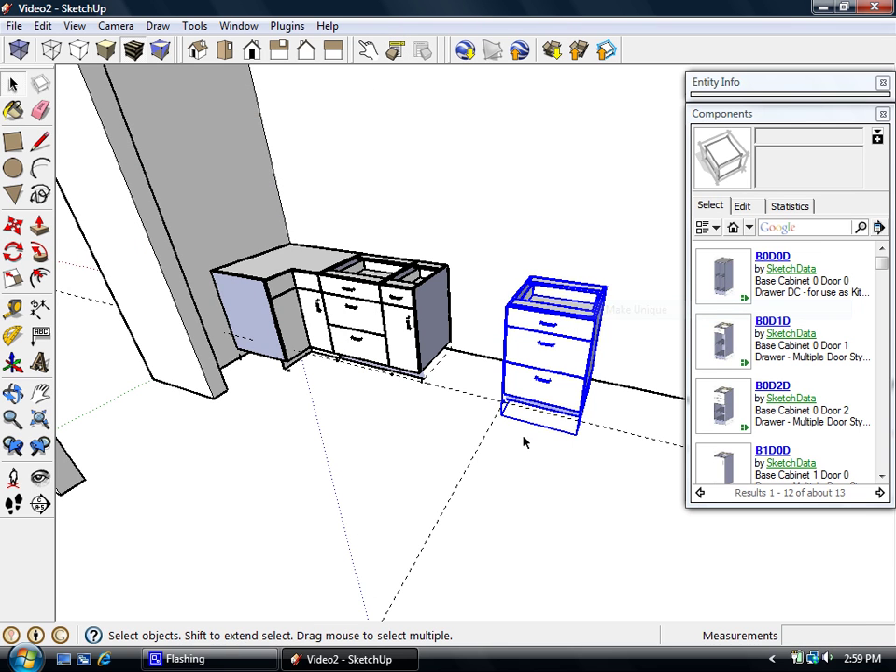
pyautogui.click(465, 486)
# - Place the B0D0D open cabinet from the component library against the far side of the copied drawer cabinet
pyautogui.moveTo(469, 486); pyautogui.dragTo(495, 417, button='middle')
pyautogui.click(720, 338)
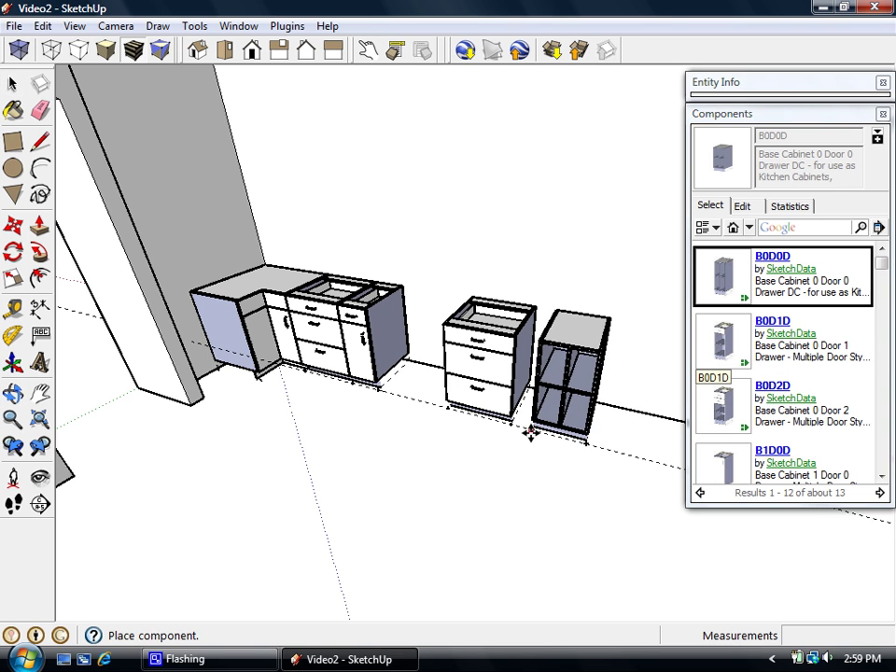
pyautogui.scroll(2, 518, 420)
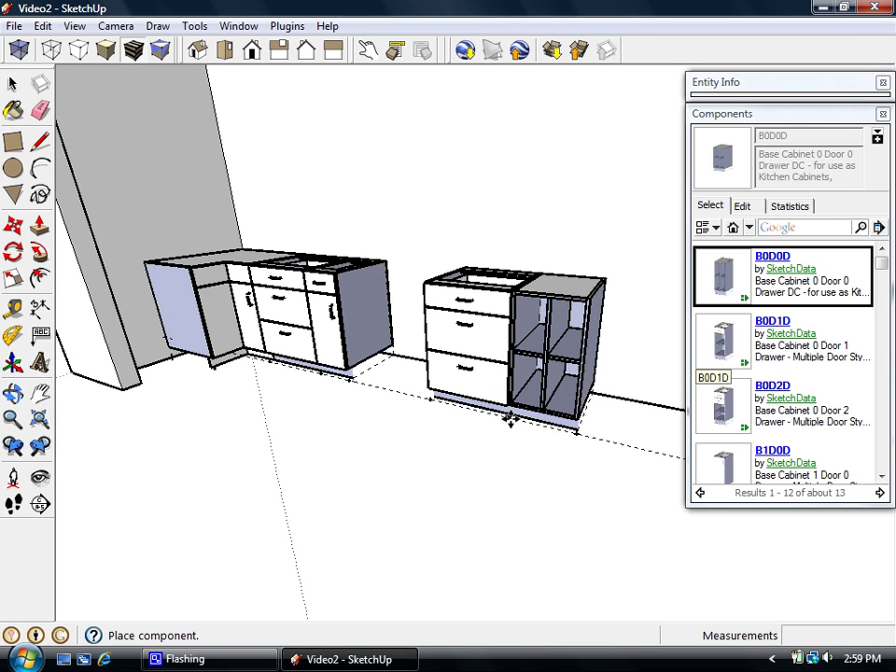
pyautogui.click(511, 422)
pyautogui.moveTo(553, 442); pyautogui.dragTo(544, 466, button='middle')
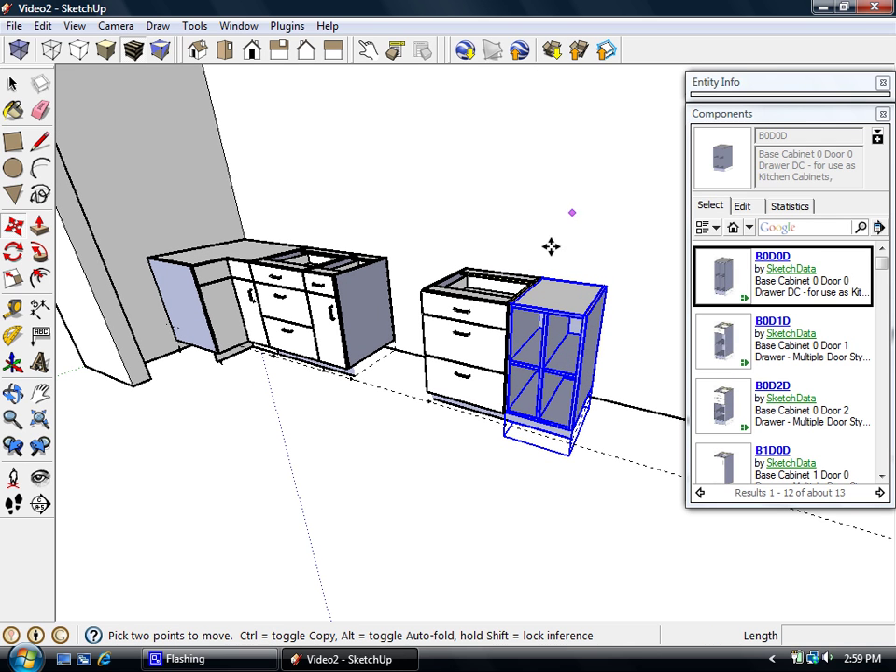
# - Set the B0D0D cabinet's Number of Shelf(s) to 2 in its component options
pyautogui.click(396, 51)
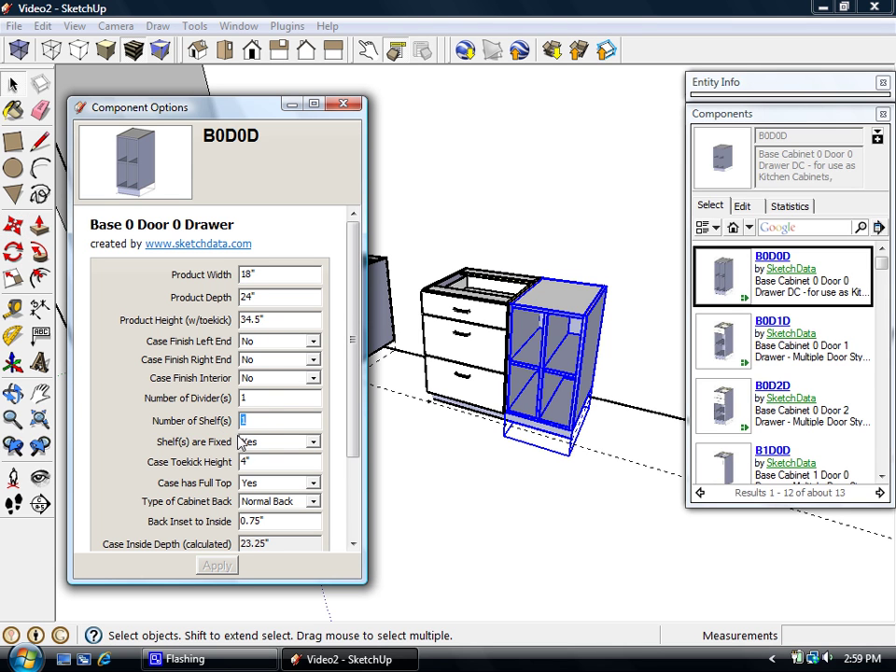
pyautogui.write('2')
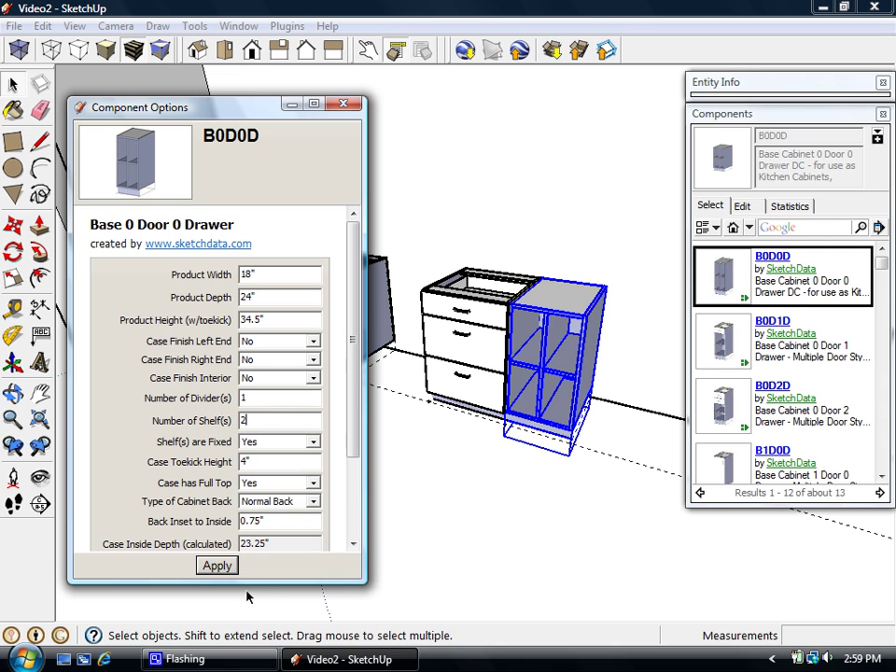
pyautogui.click(230, 566)
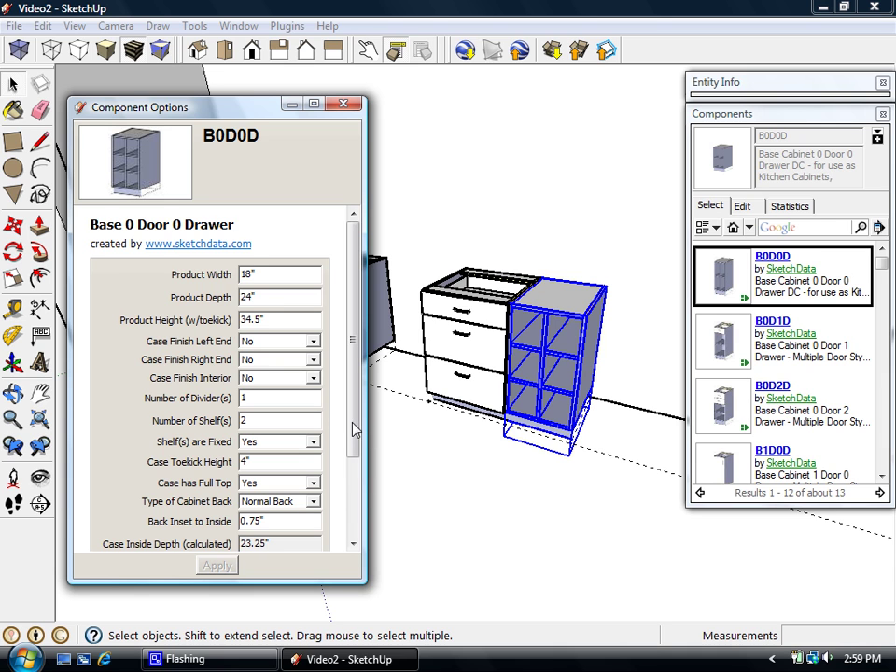
# - Try 3 shelves in the B0D0D cabinet and revert the number of shelves to 2
pyautogui.moveTo(355, 429); pyautogui.dragTo(369, 446)
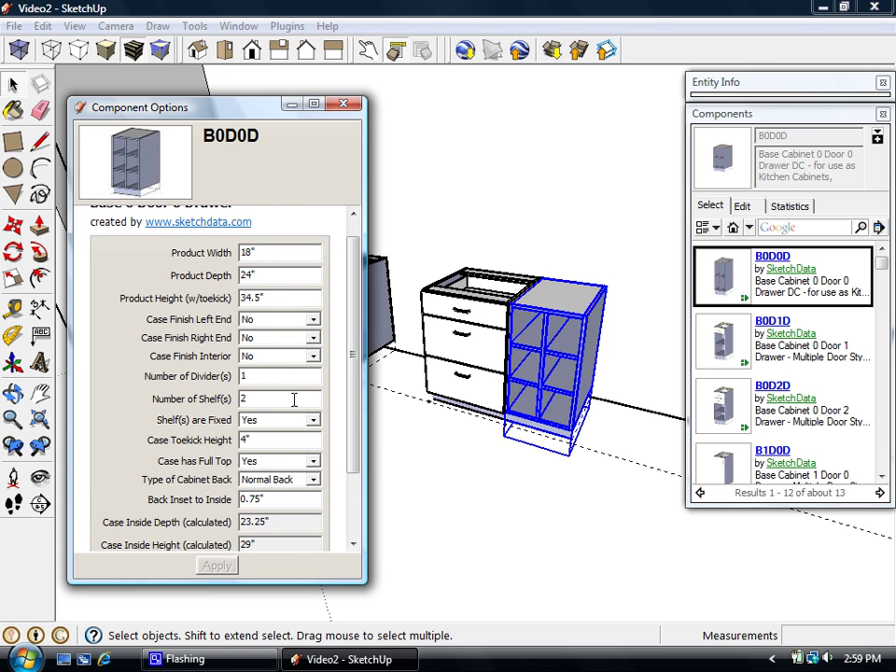
pyautogui.write('3')
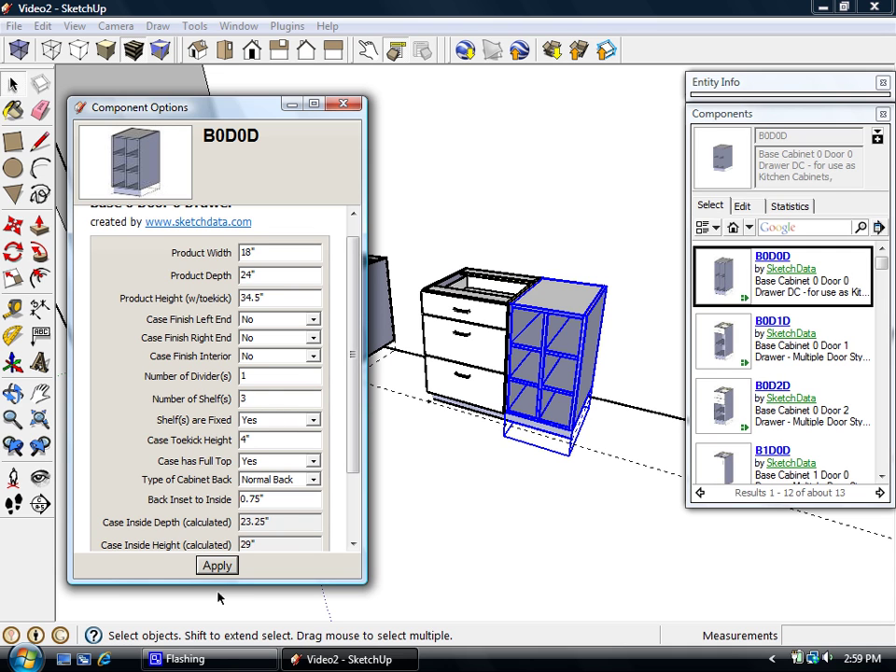
pyautogui.click(214, 565)
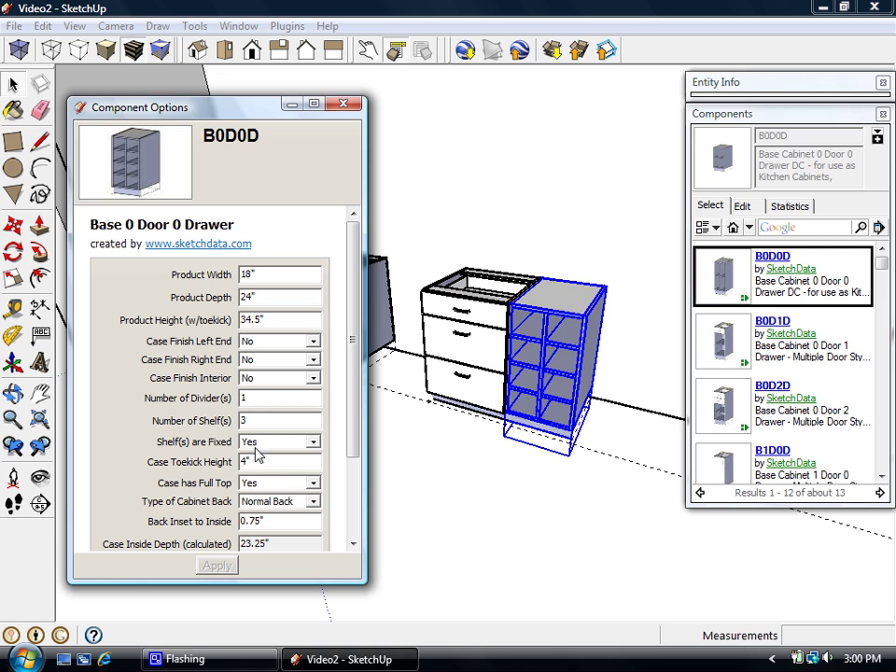
pyautogui.write('2')
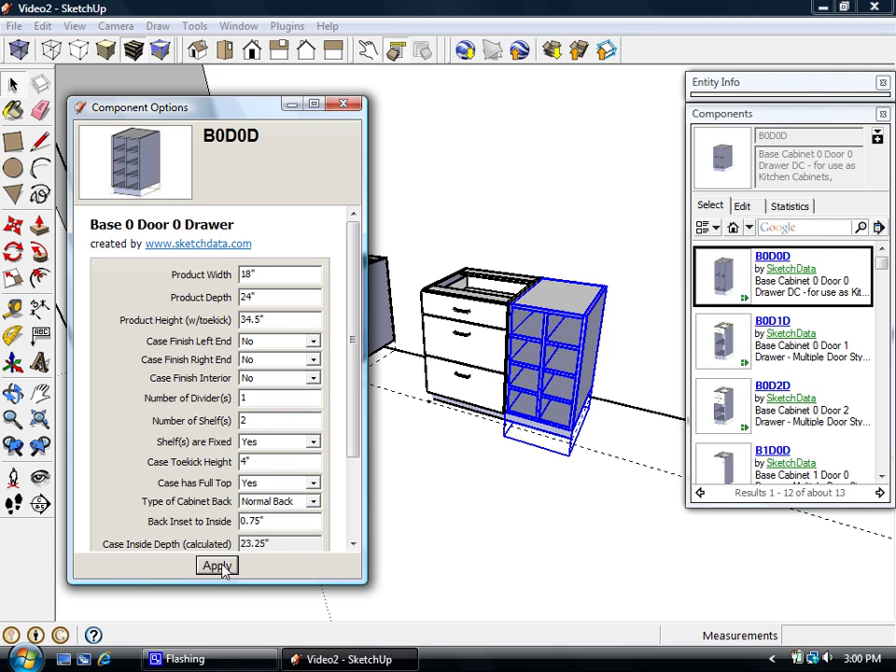
pyautogui.press('Return')
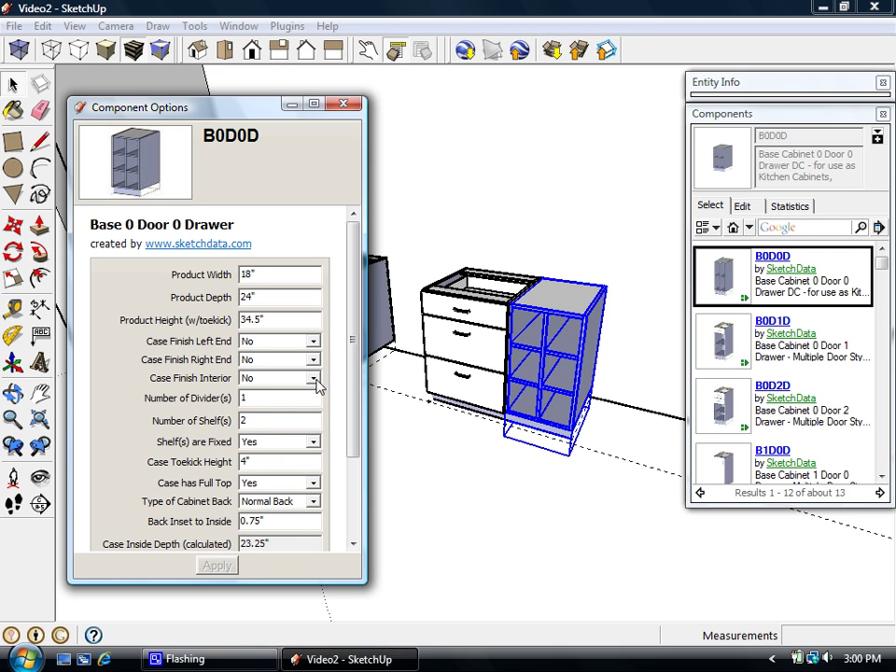
# - Apply Yes for Case Finish Interior on the B0D0D cabinet and close its component options
pyautogui.click(314, 379)
pyautogui.click(282, 405)
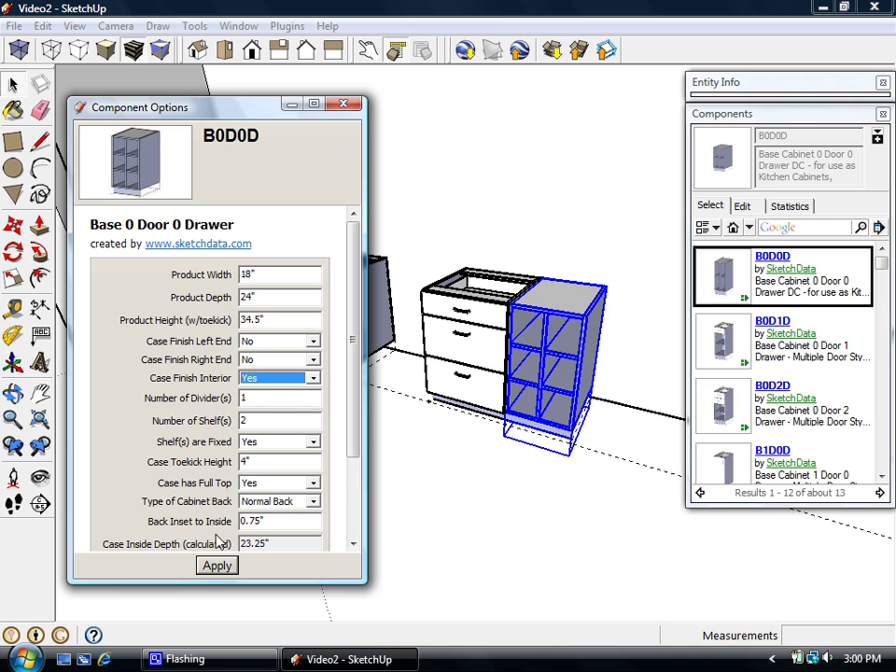
pyautogui.click(214, 567)
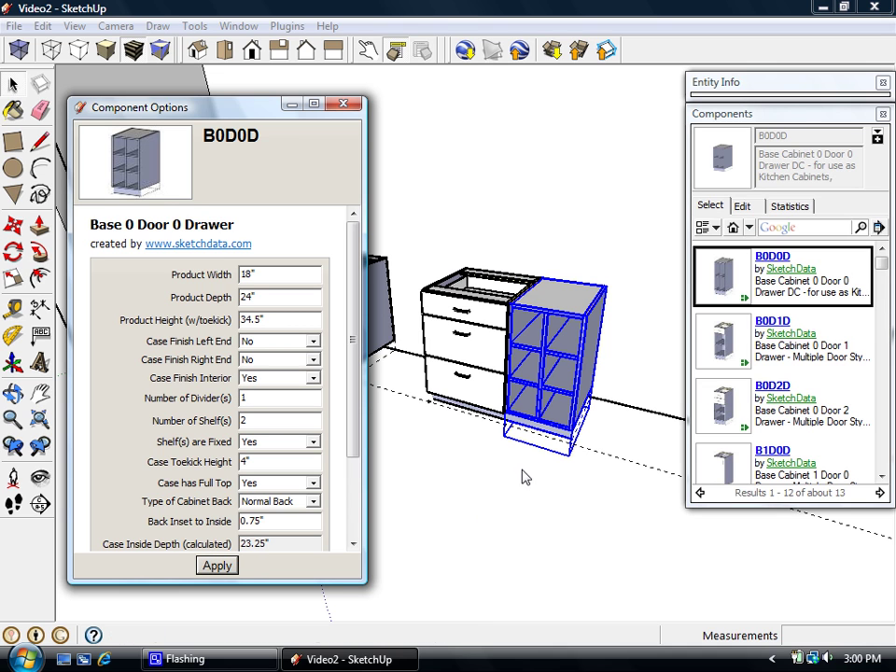
pyautogui.click(347, 106)
# - Open the materials browser and show only the materials used in the model
pyautogui.click(755, 114)
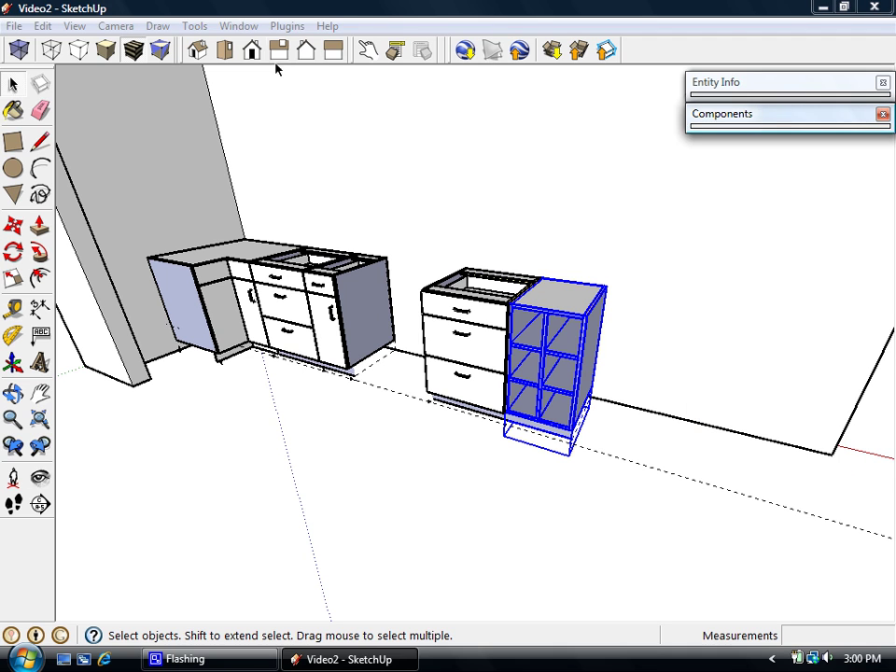
pyautogui.click(239, 26)
pyautogui.click(250, 86)
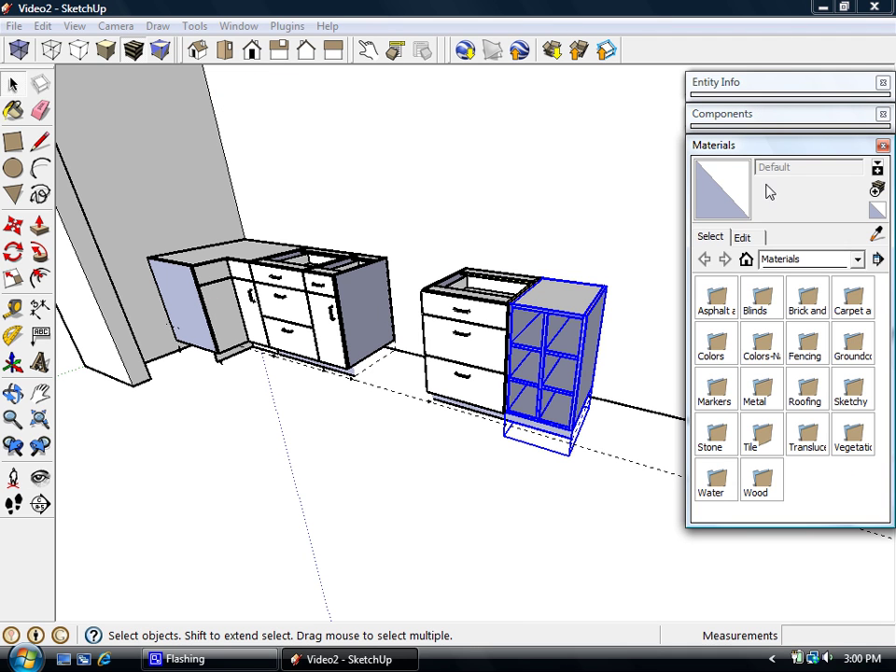
pyautogui.click(745, 260)
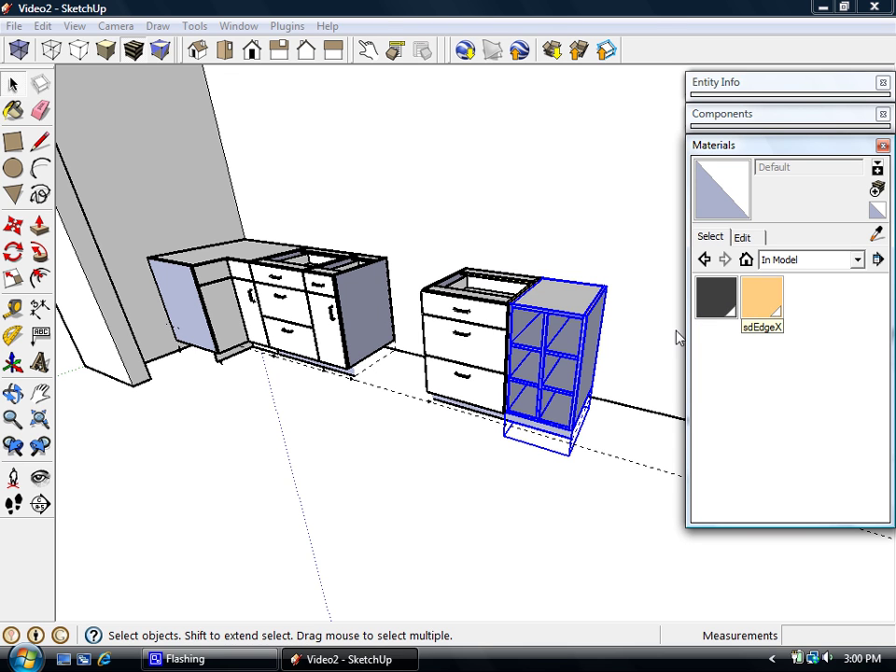
pyautogui.moveTo(511, 301)
pyautogui.mouseDown(button='middle')
pyautogui.moveTo(507, 314)
pyautogui.moveTo(522, 294)
pyautogui.mouseUp(button='middle')
pyautogui.scroll(5, 536, 288)
pyautogui.scroll(-8, 553, 261)
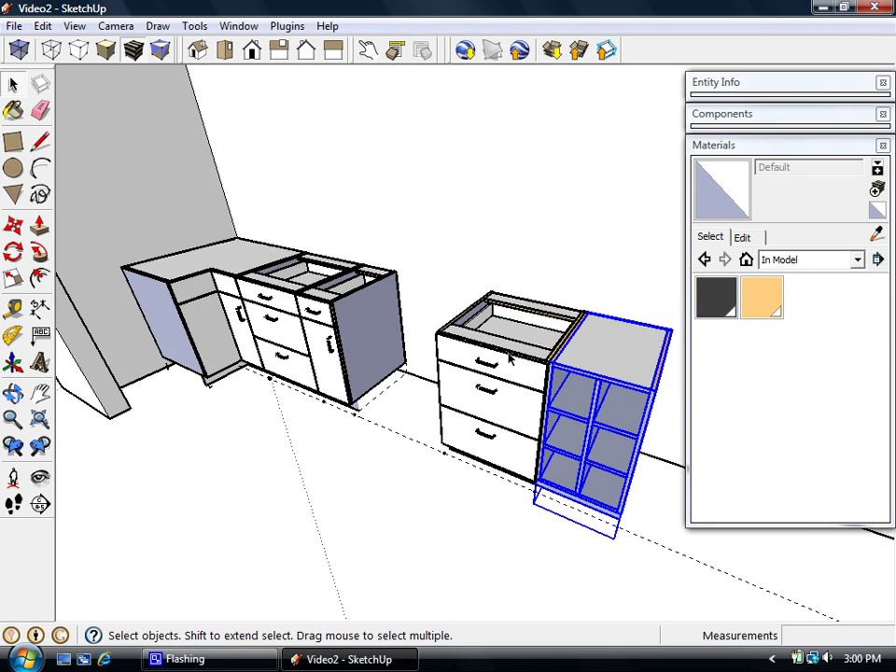
pyautogui.moveTo(550, 280); pyautogui.dragTo(502, 340, button='middle')
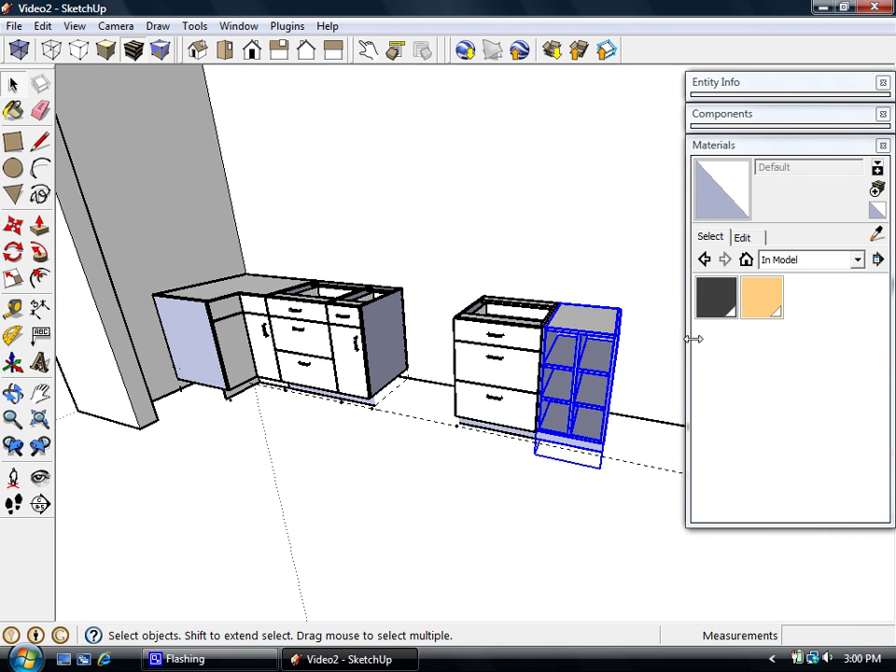
# - Insert the sdMaterial swatch component from the last results page of the SketchData base cabinet collection
pyautogui.click(748, 115)
pyautogui.moveTo(881, 264); pyautogui.dragTo(890, 451)
pyautogui.click(879, 491)
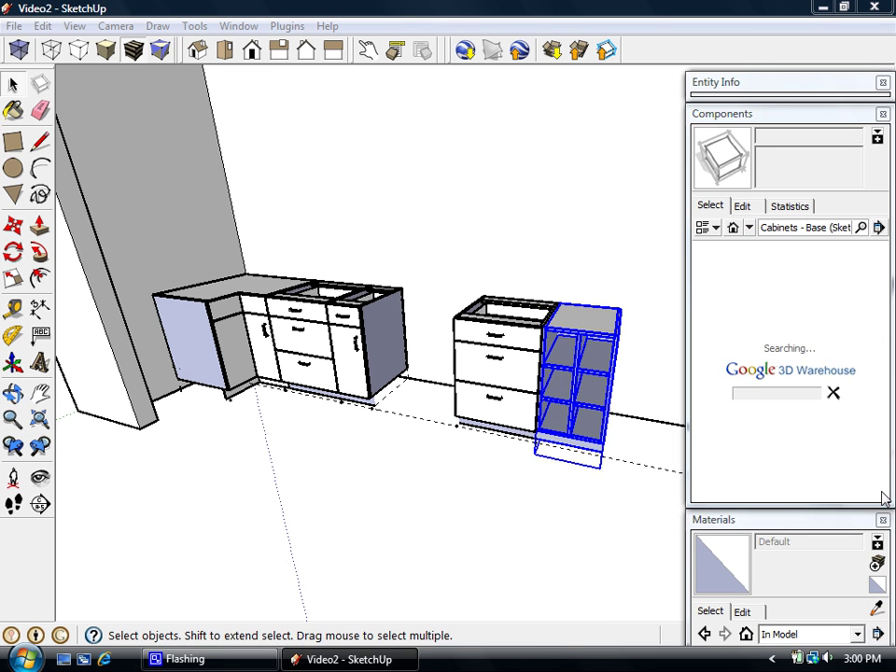
pyautogui.click(735, 282)
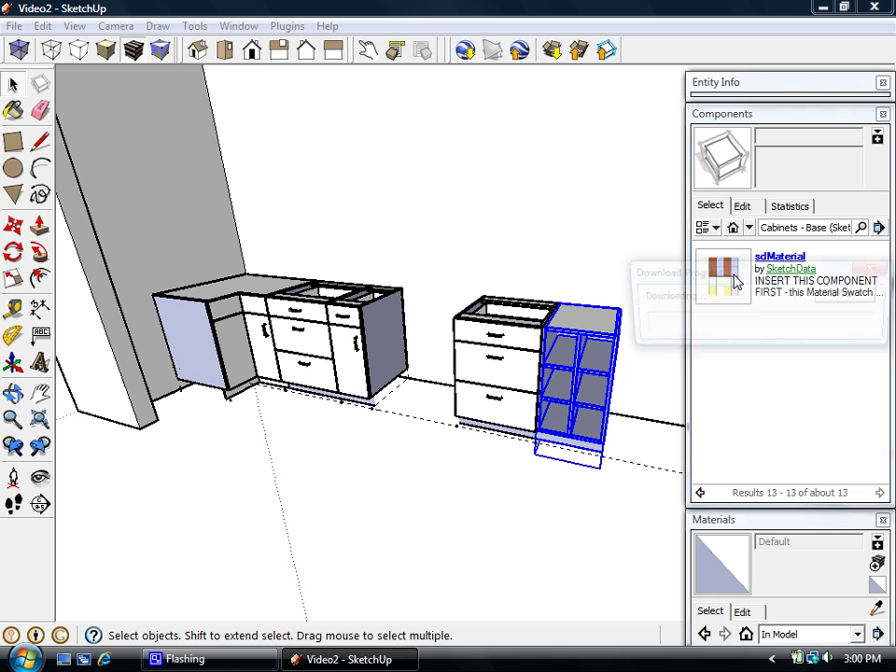
pyautogui.click(406, 443)
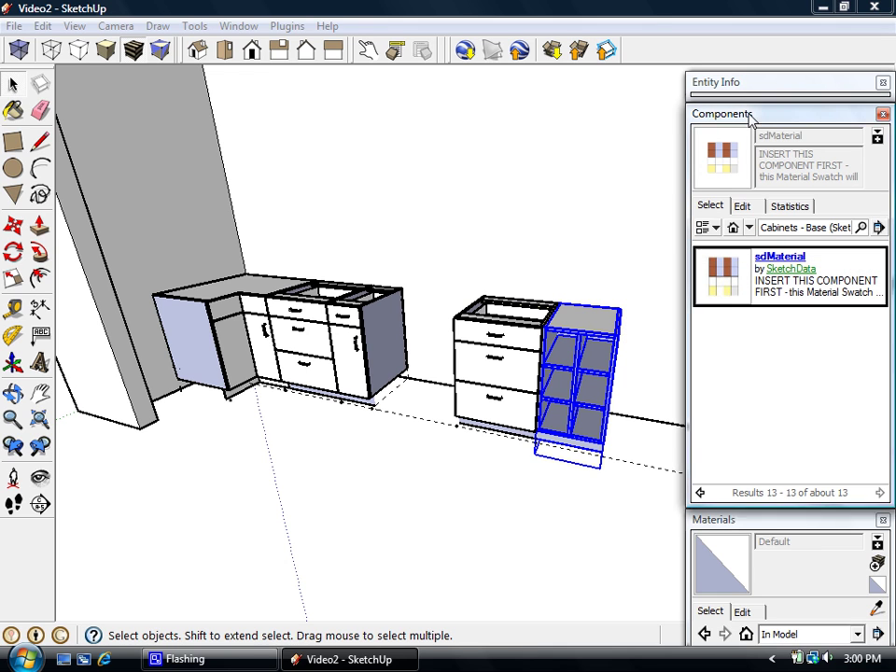
# - Collapse the component library and display the in-model materials as a list of names
pyautogui.click(737, 116)
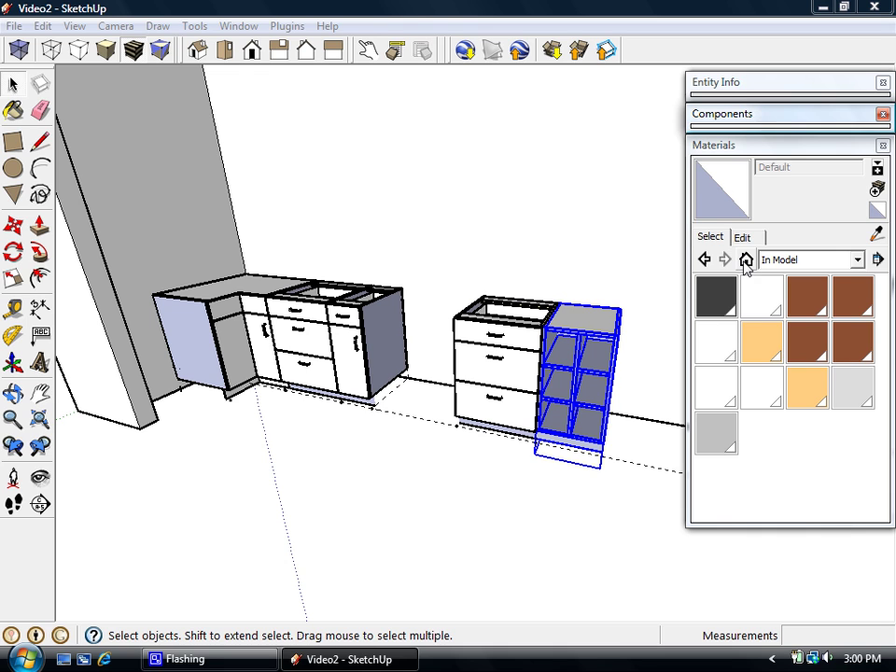
pyautogui.click(878, 260)
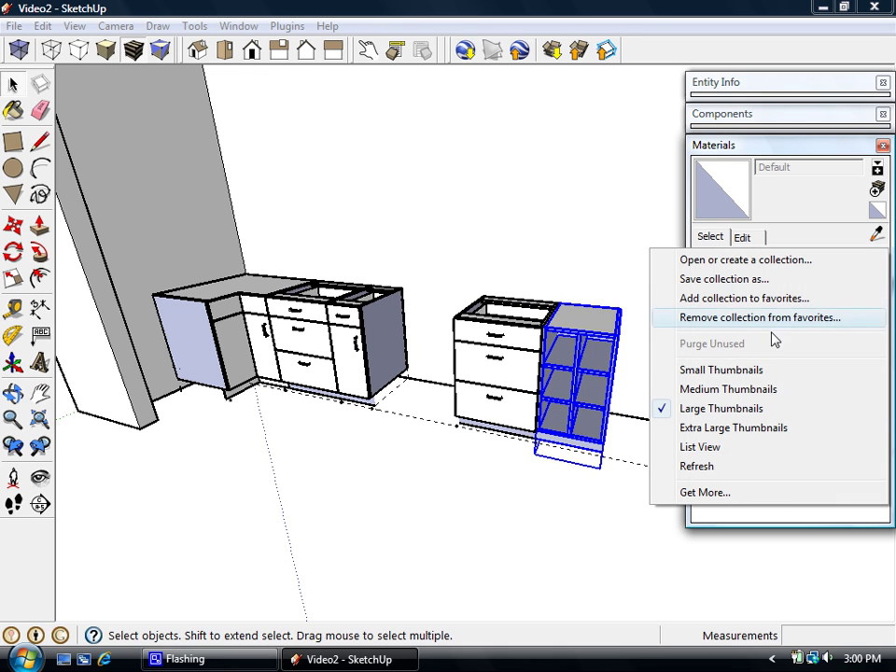
pyautogui.click(715, 448)
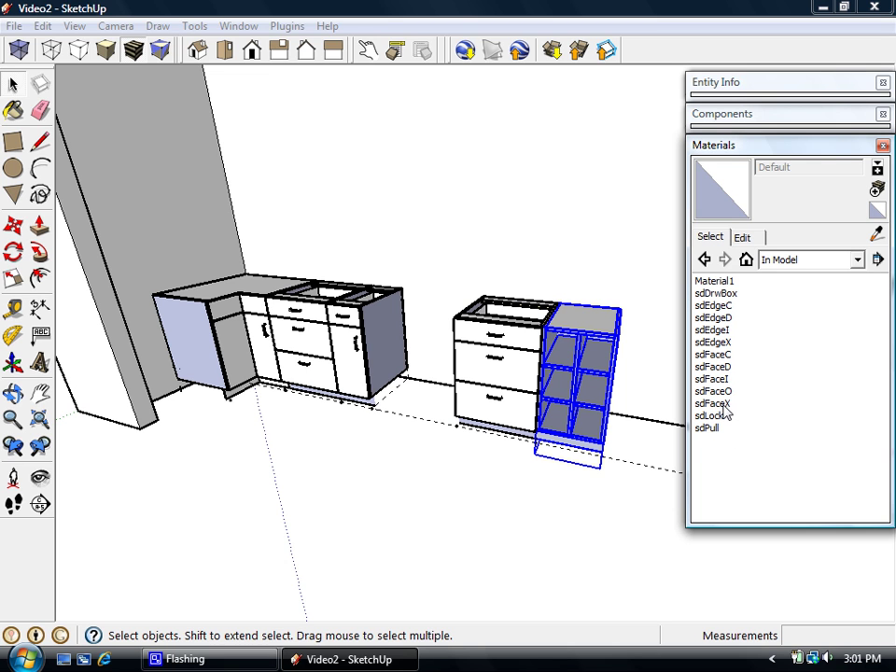
# - Examine the cabinet fronts, drawer boxes and pulls that the listed sd materials apply to
pyautogui.moveTo(532, 383); pyautogui.dragTo(458, 377, button='middle')
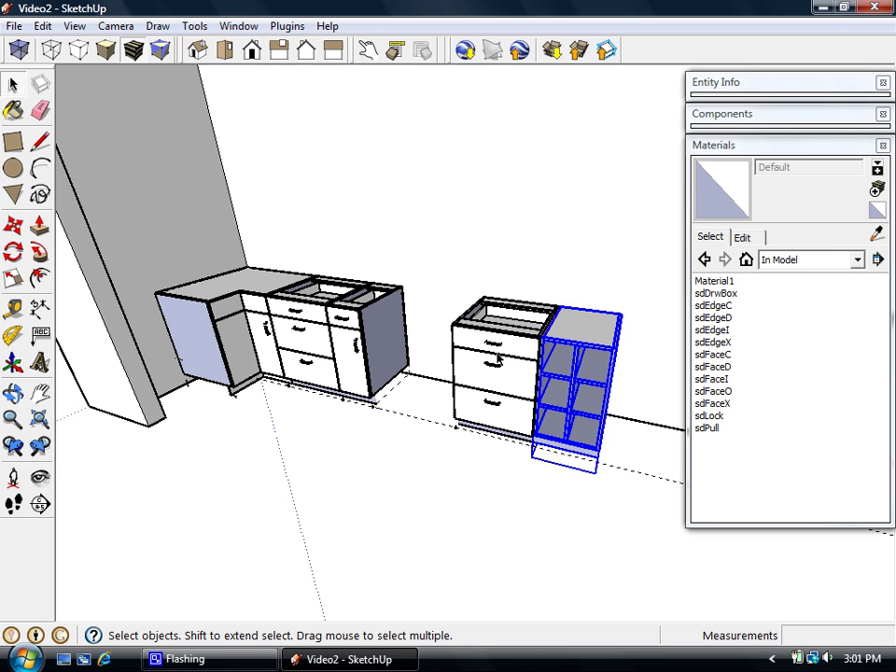
pyautogui.scroll(5, 484, 331)
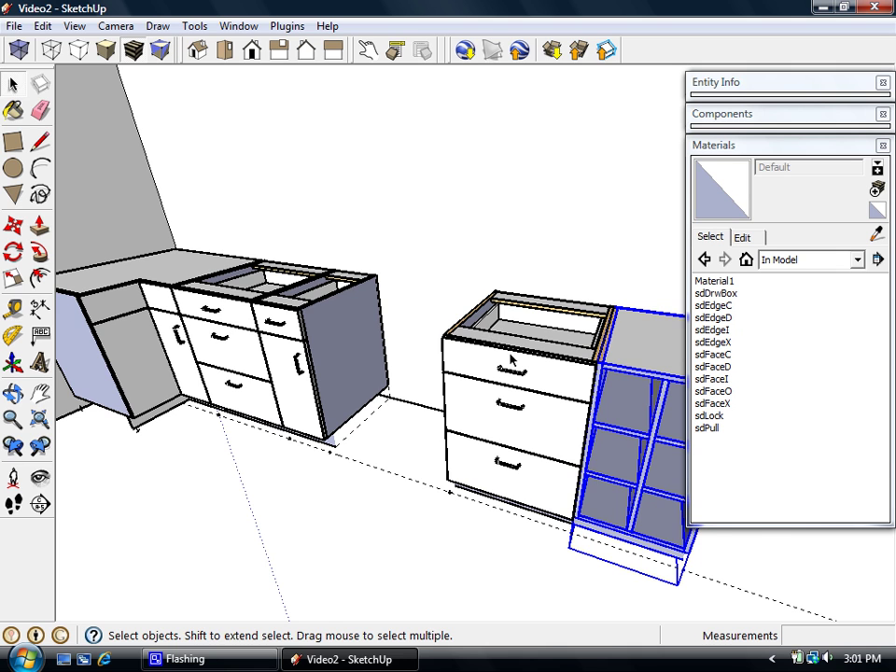
pyautogui.scroll(-3, 512, 357)
pyautogui.moveTo(514, 343); pyautogui.dragTo(520, 378, button='middle')
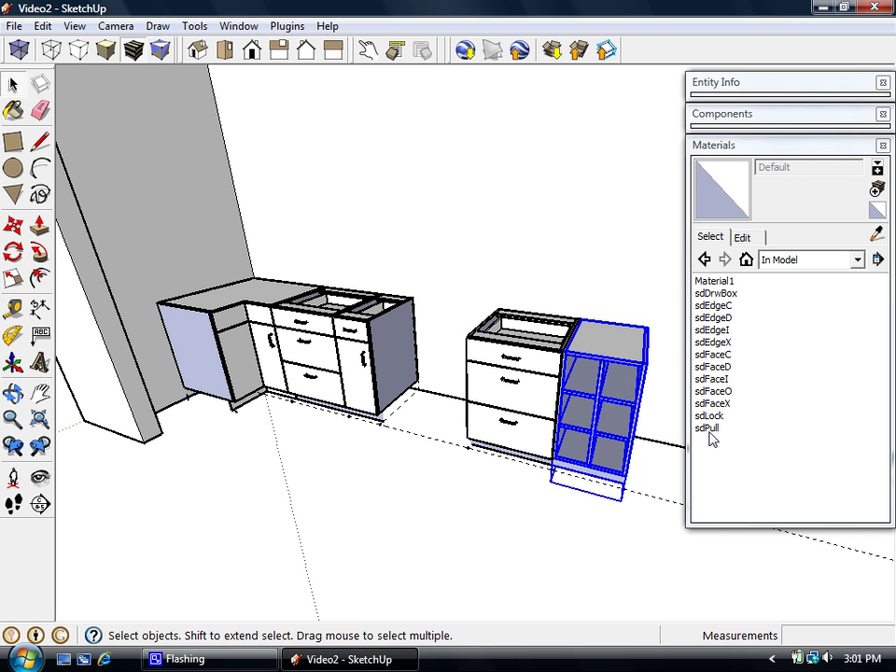
pyautogui.moveTo(494, 360); pyautogui.dragTo(516, 425, button='middle')
pyautogui.scroll(5, 479, 448)
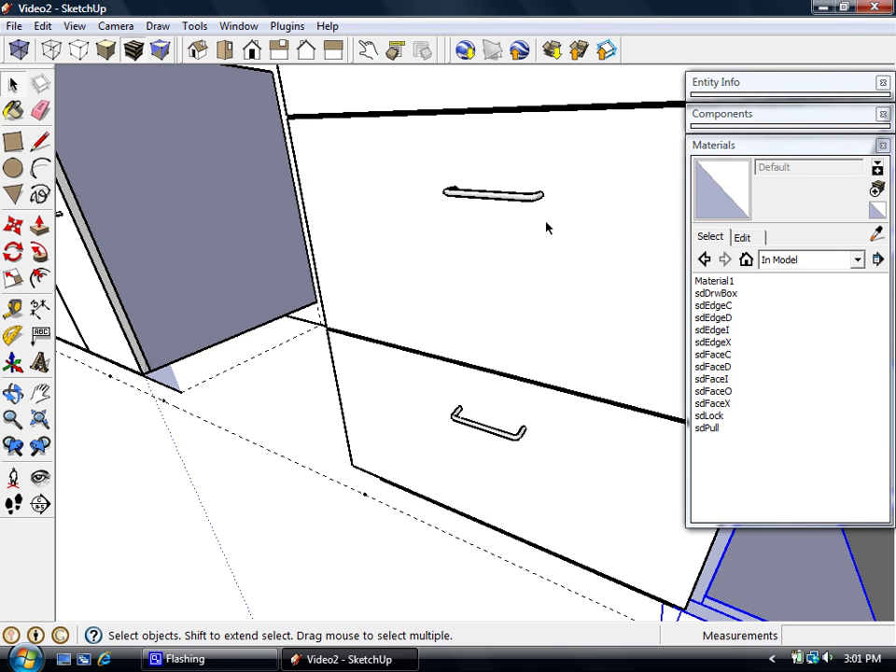
pyautogui.moveTo(485, 197); pyautogui.dragTo(522, 324, button='middle')
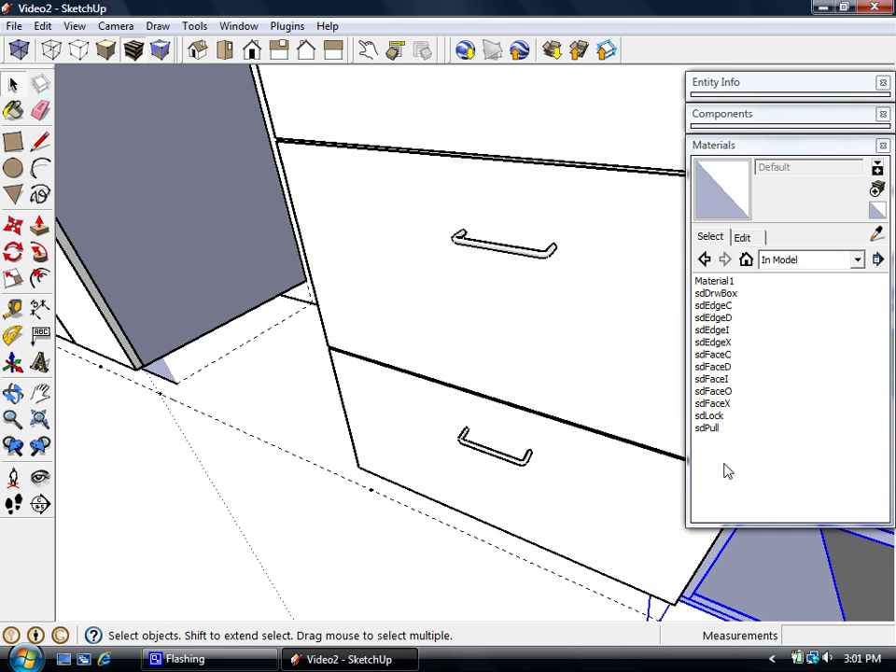
pyautogui.scroll(-5, 492, 396)
pyautogui.moveTo(484, 369); pyautogui.dragTo(650, 355, button='middle')
pyautogui.scroll(-5, 474, 386)
pyautogui.moveTo(418, 345)
pyautogui.mouseDown(button='middle')
pyautogui.moveTo(304, 352)
pyautogui.moveTo(354, 340)
pyautogui.moveTo(403, 347)
pyautogui.mouseUp(button='middle')
pyautogui.moveTo(521, 373); pyautogui.dragTo(539, 369, button='middle')
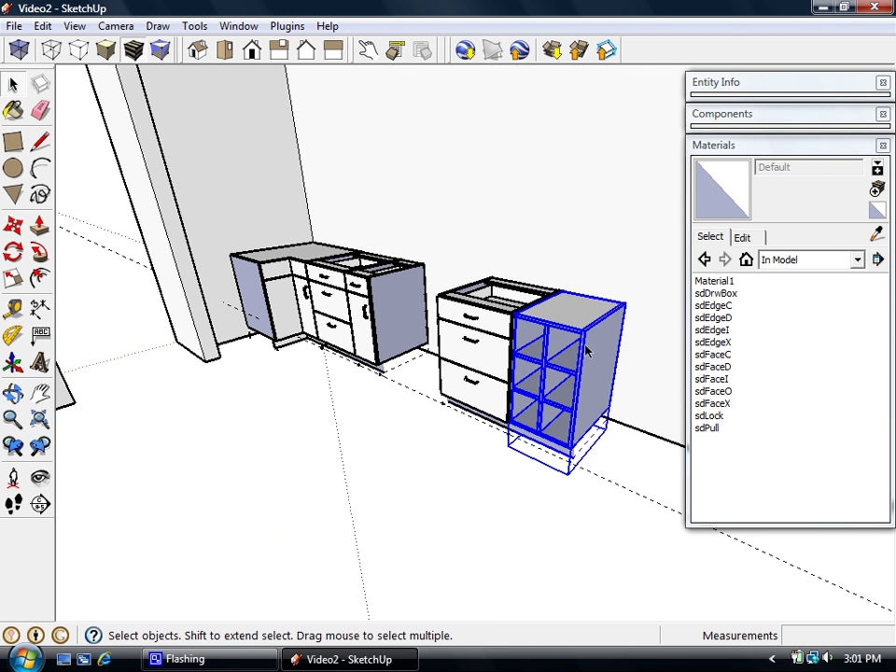
# - Set Case Finish Right End to Yes on the B0D0D cabinet, apply it and close its component options
pyautogui.click(395, 50)
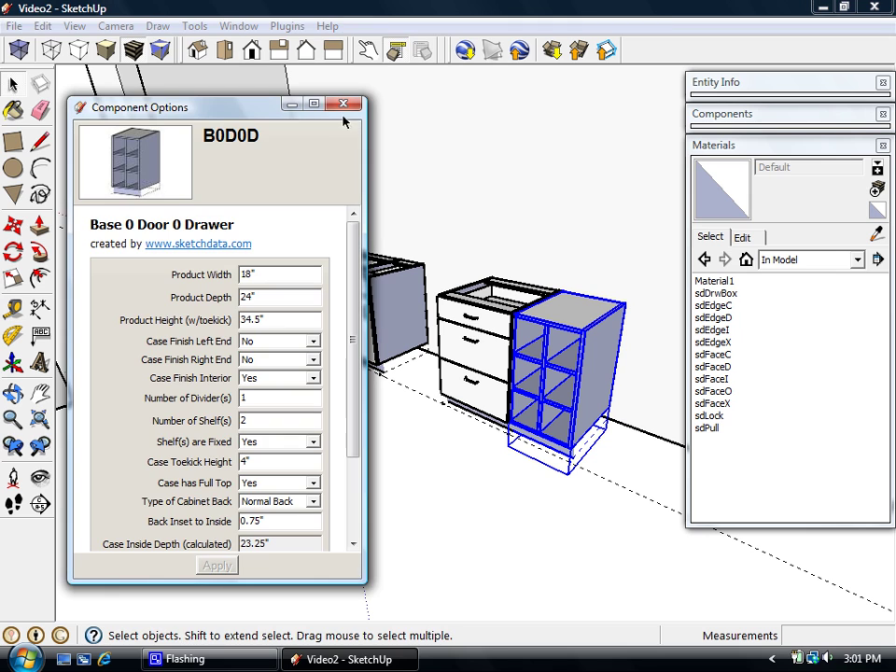
pyautogui.click(314, 361)
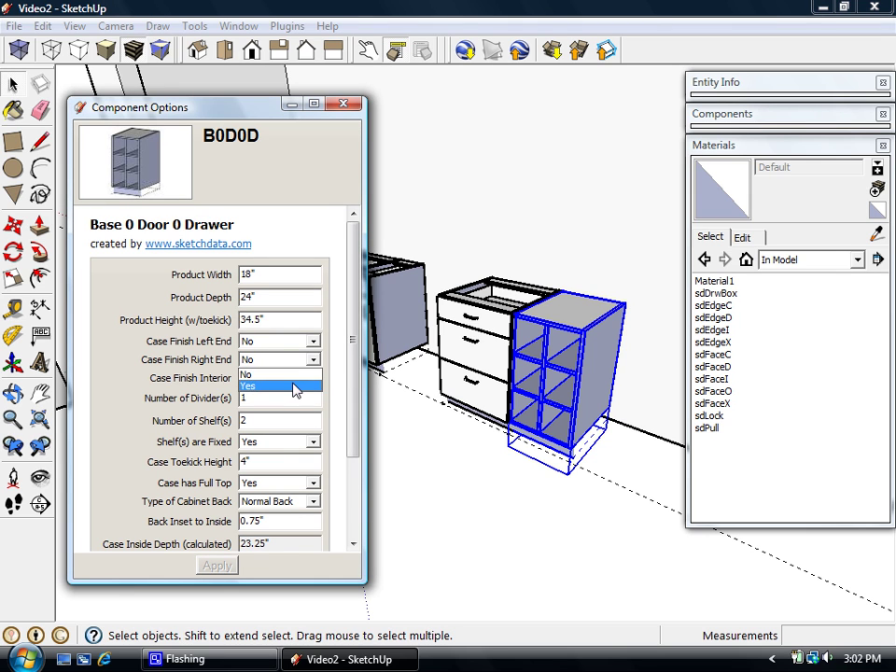
pyautogui.click(296, 386)
pyautogui.press('Return')
pyautogui.click(342, 103)
pyautogui.moveTo(466, 298); pyautogui.dragTo(653, 363, button='middle')
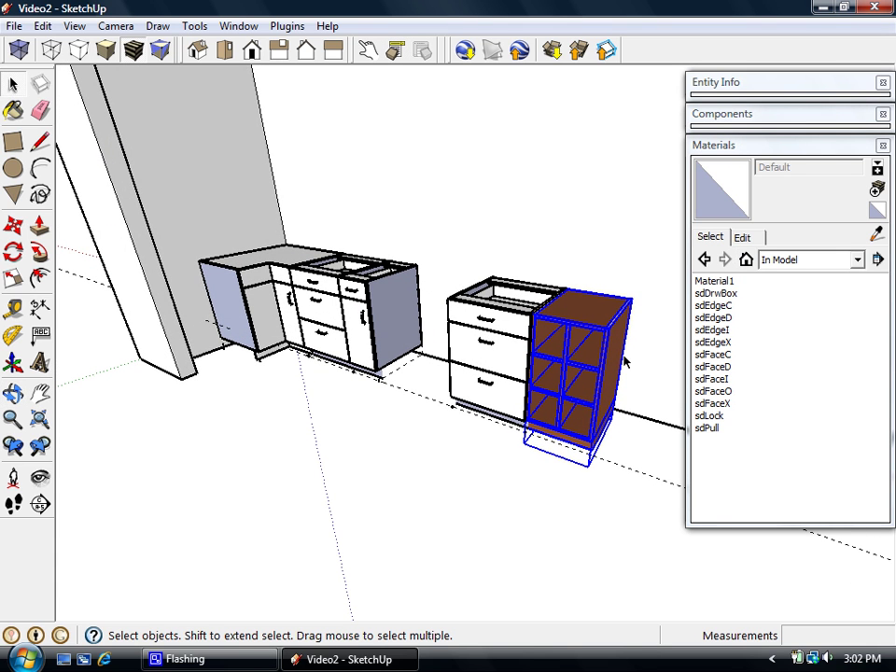
# - Redraw the dynamic component of the drawer cabinet beside the open shelf cabinet
pyautogui.moveTo(504, 410); pyautogui.dragTo(574, 415, button='middle')
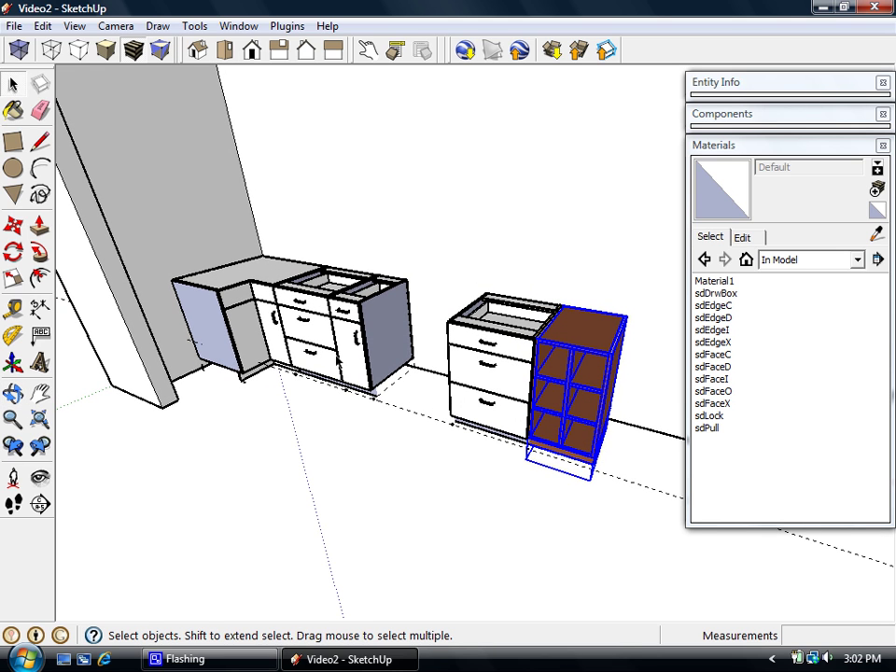
pyautogui.click(469, 383)
pyautogui.rightClick(471, 385)
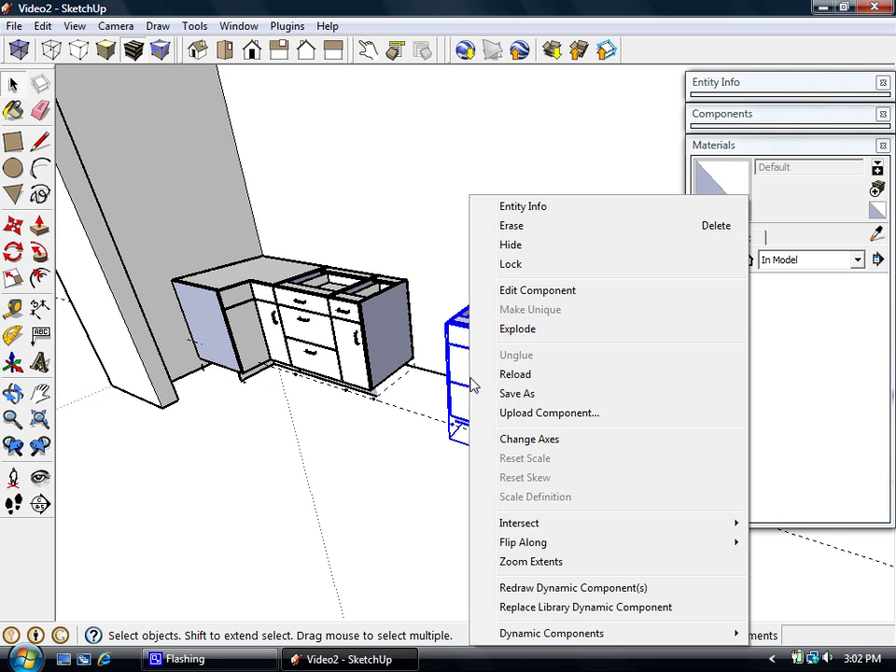
pyautogui.click(552, 589)
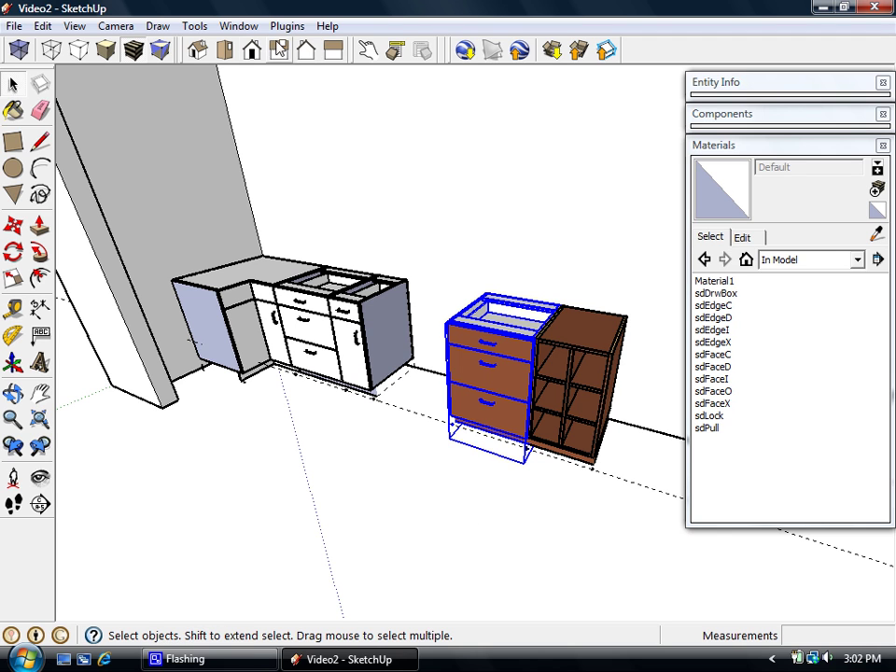
# - Redraw all dynamic components in the model with the SketchData plugin and accept the confirmation
pyautogui.click(287, 26)
pyautogui.moveTo(317, 46)
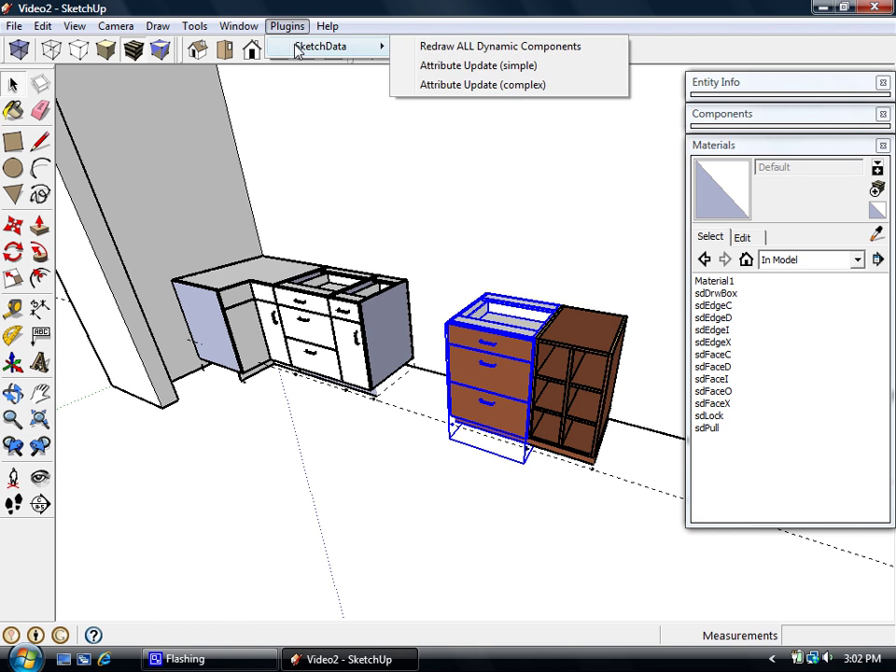
pyautogui.click(455, 48)
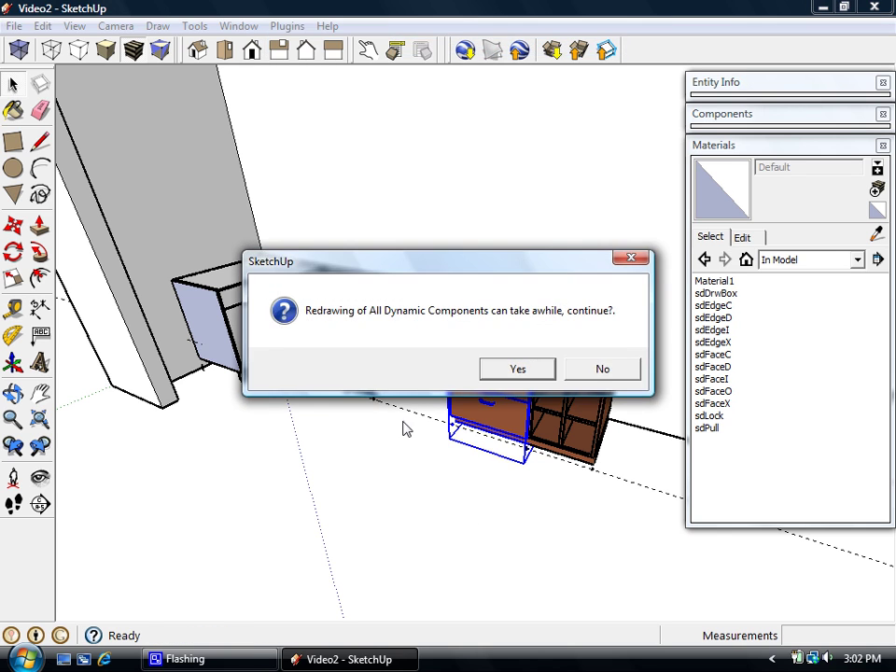
pyautogui.click(519, 369)
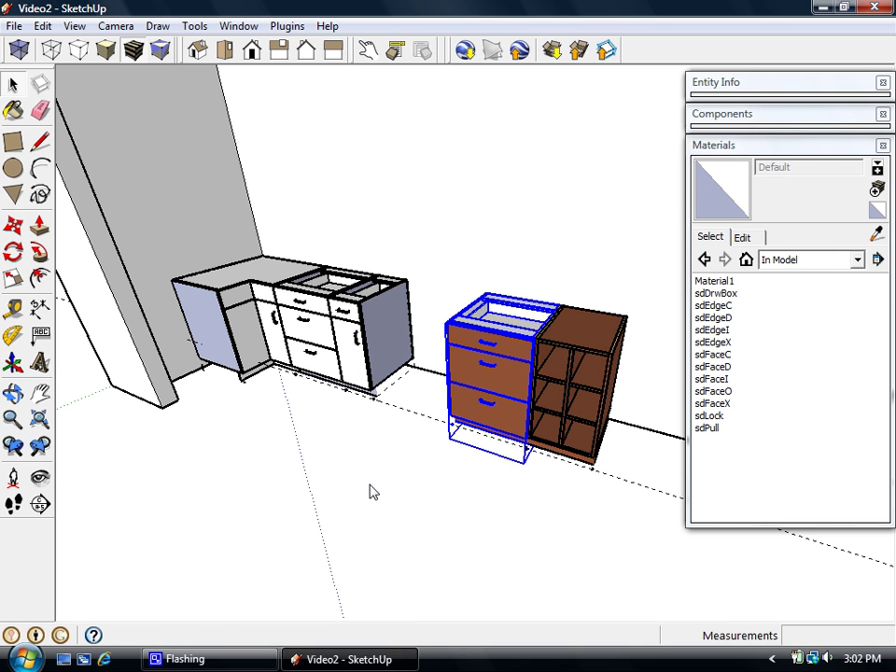
pyautogui.click(568, 371)
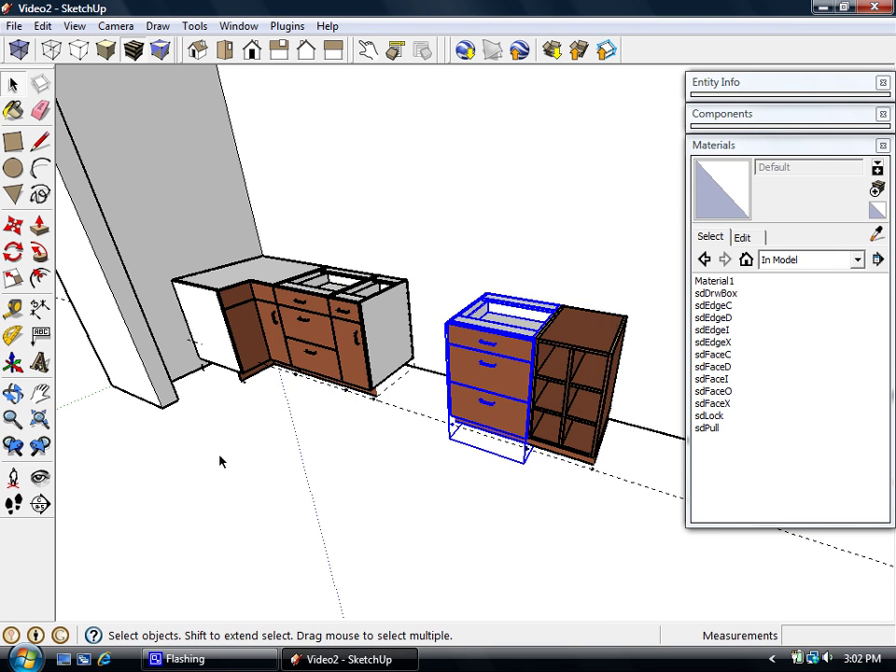
# - Show the in-model materials as medium thumbnails and deselect the drawer cabinet
pyautogui.moveTo(220, 462); pyautogui.dragTo(357, 452, button='middle')
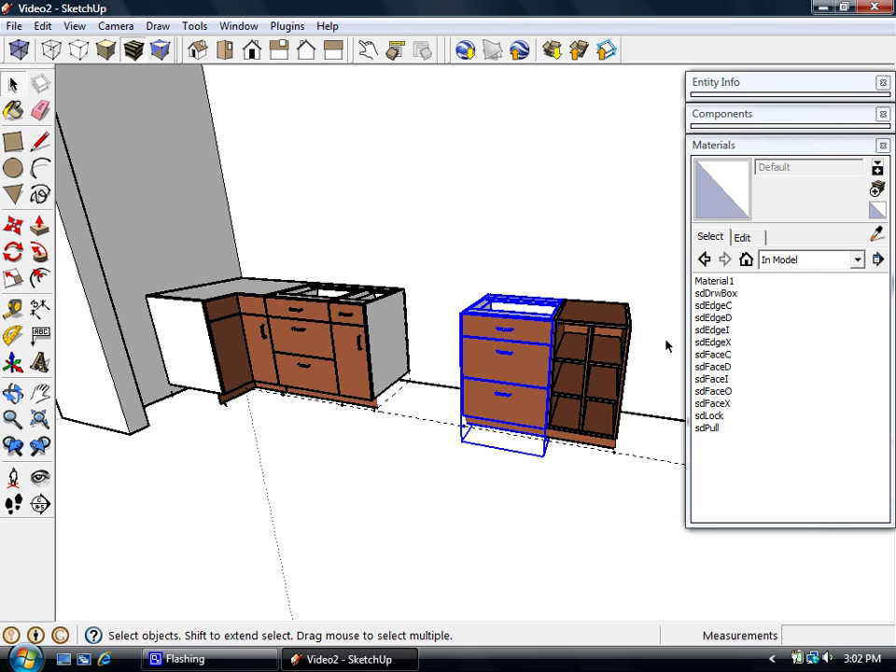
pyautogui.click(876, 261)
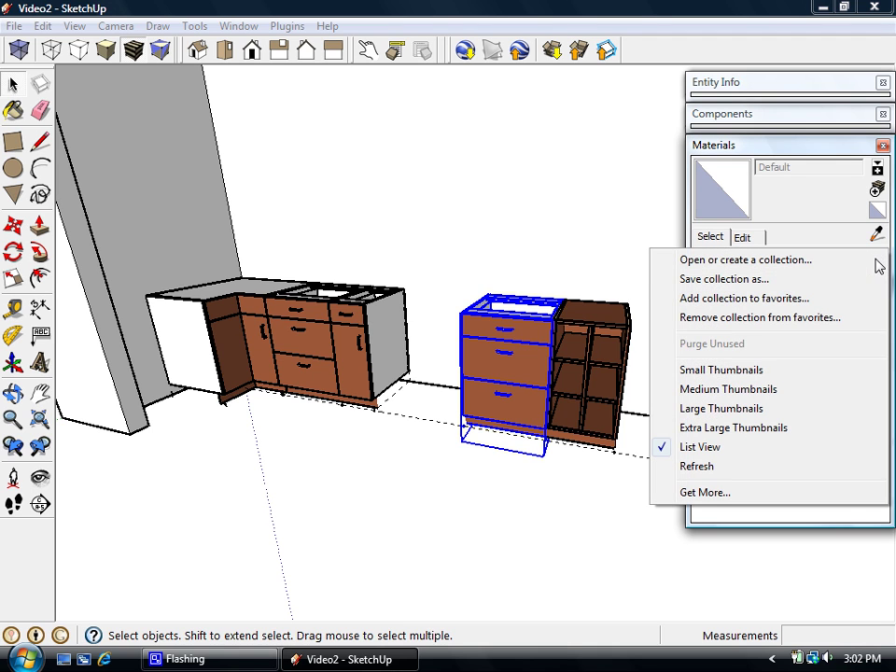
pyautogui.click(730, 390)
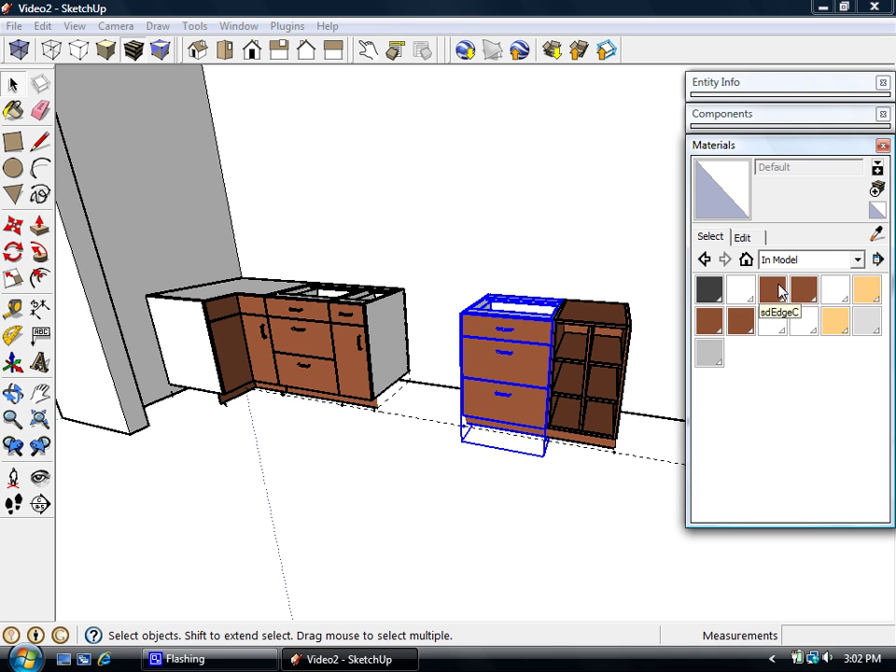
pyautogui.moveTo(591, 400); pyautogui.dragTo(482, 474, button='middle')
pyautogui.click(481, 474)
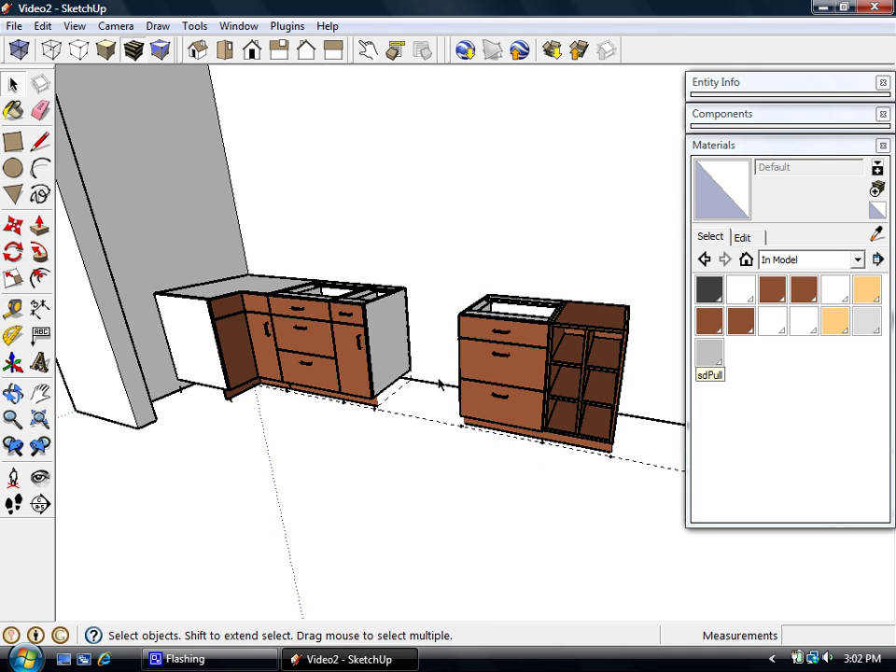
# - Give the sdFaceD material the Amber_Cherry texture image from the WilsonArt woodgrains folder inside sdMaterials in Pictures
pyautogui.click(741, 321)
pyautogui.click(742, 237)
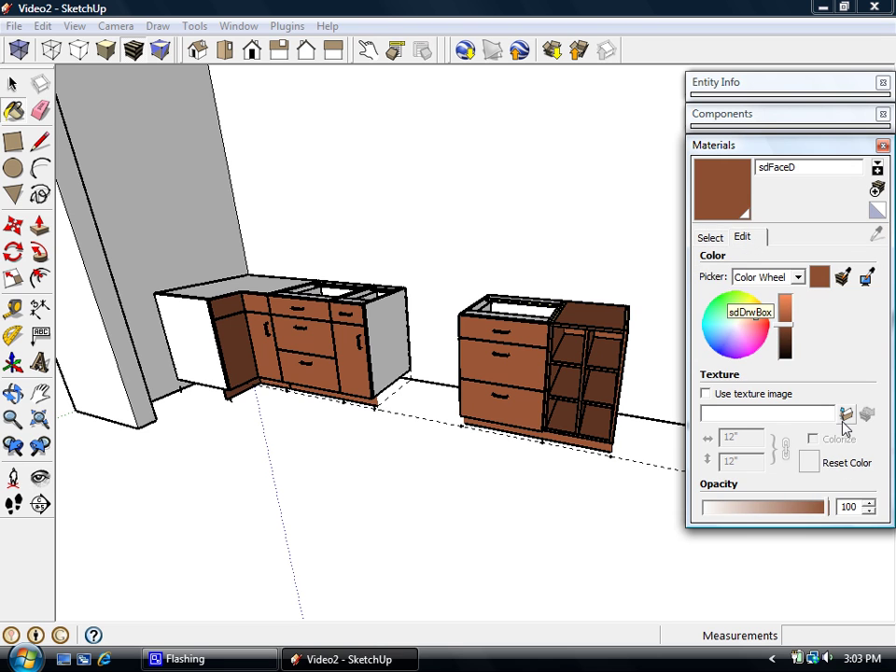
pyautogui.click(845, 415)
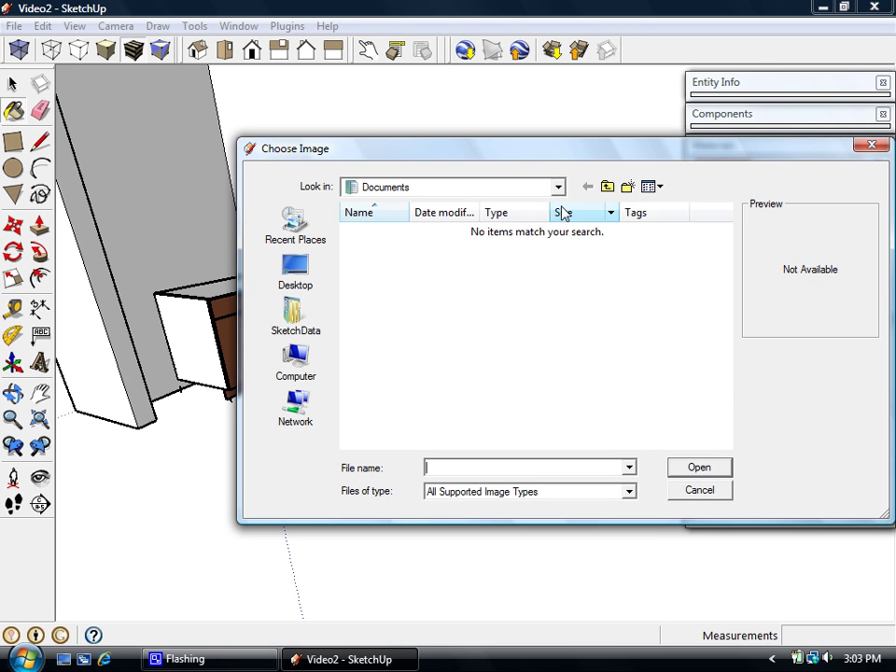
pyautogui.click(607, 186)
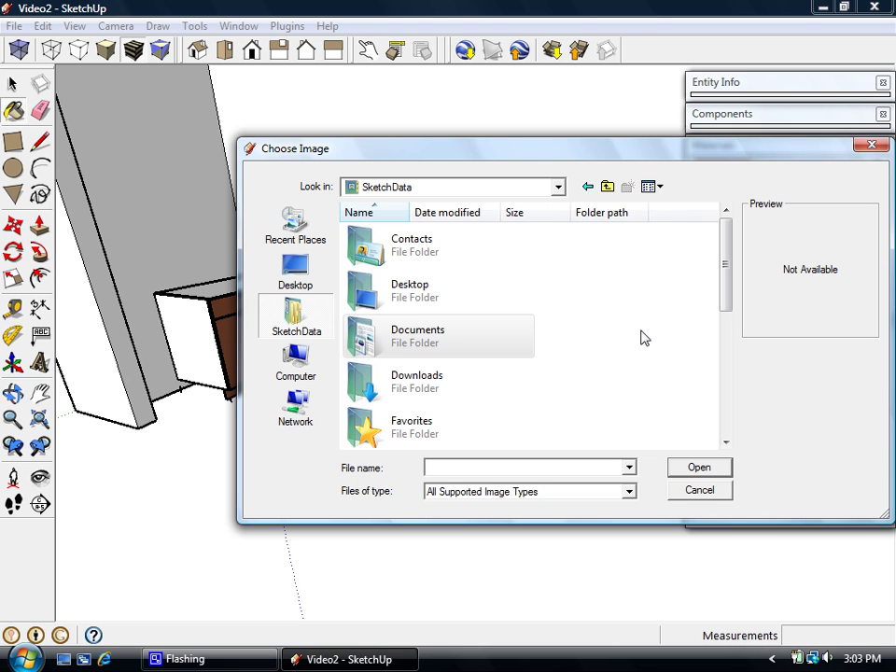
pyautogui.moveTo(724, 296); pyautogui.dragTo(726, 382)
pyautogui.doubleClick(424, 365)
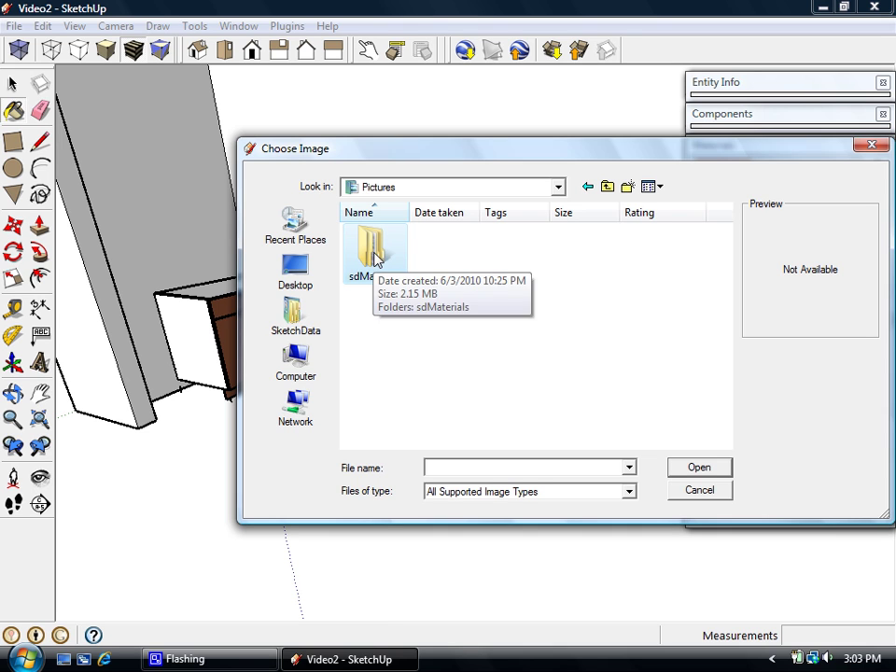
pyautogui.doubleClick(372, 257)
pyautogui.doubleClick(438, 261)
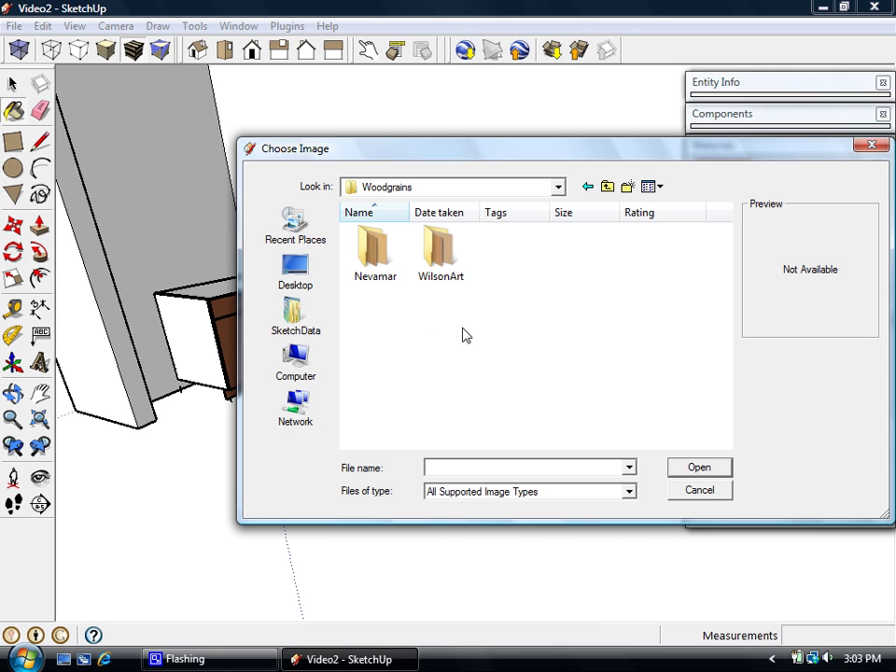
pyautogui.doubleClick(446, 280)
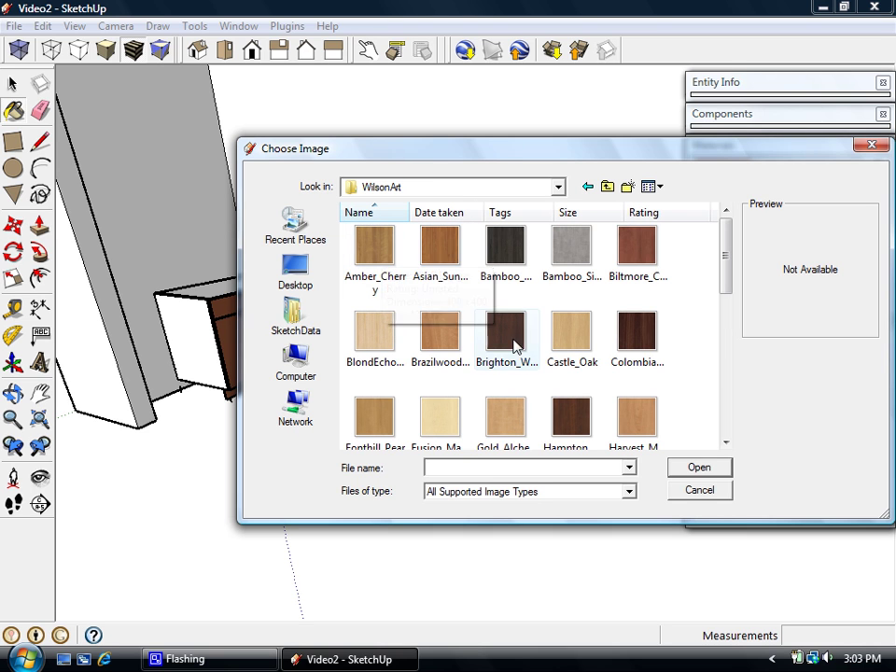
pyautogui.click(378, 248)
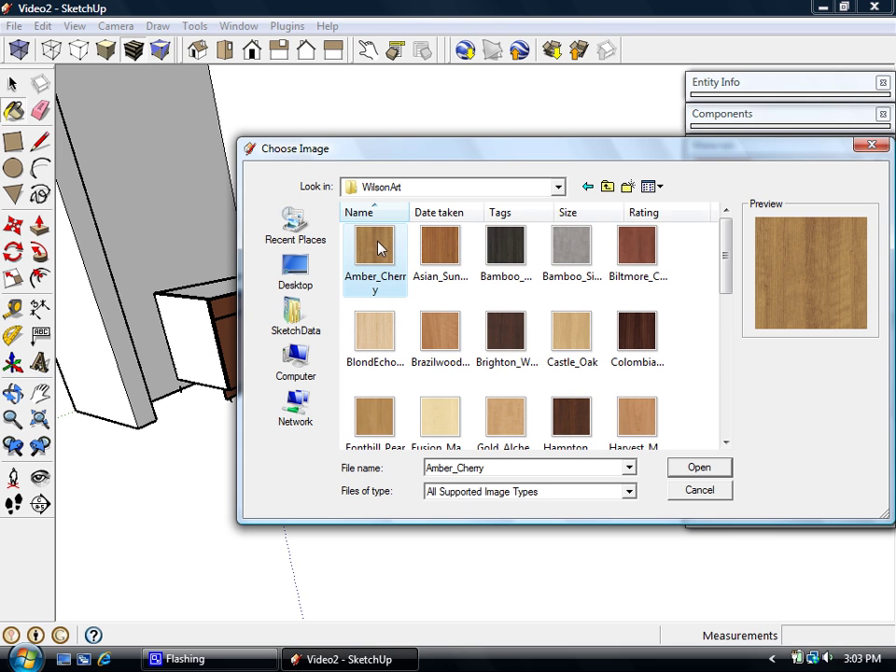
pyautogui.click(700, 467)
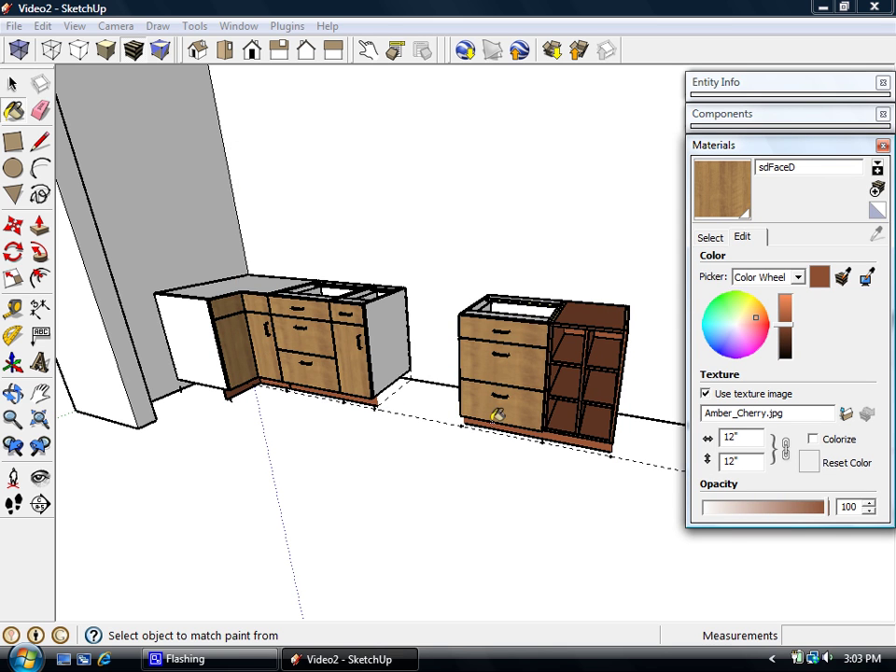
# - Examine the textured drawer fronts and their edges on the drawer cabinet up close and from several angles
pyautogui.scroll(5, 540, 373)
pyautogui.scroll(-4, 541, 373)
pyautogui.moveTo(535, 352); pyautogui.dragTo(673, 373, button='middle')
pyautogui.scroll(8, 521, 352)
pyautogui.scroll(-10, 576, 353)
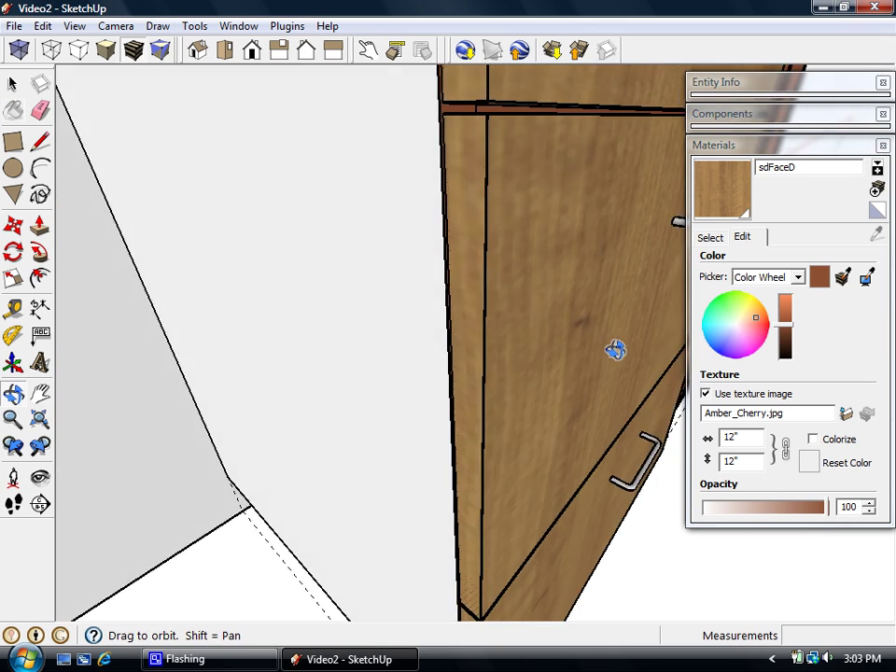
pyautogui.moveTo(536, 414); pyautogui.dragTo(526, 352, button='middle')
pyautogui.scroll(8, 555, 234)
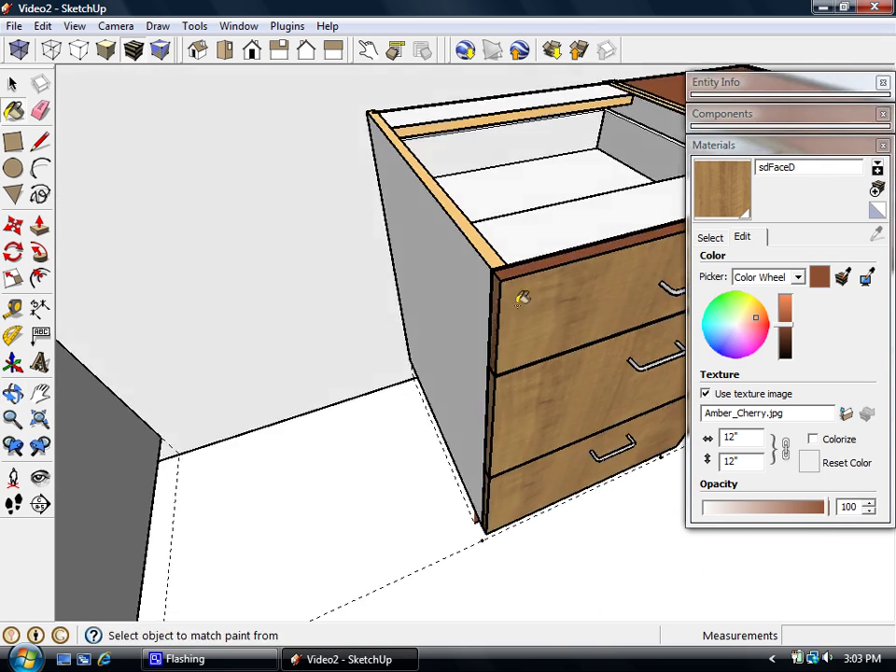
pyautogui.scroll(-5, 627, 536)
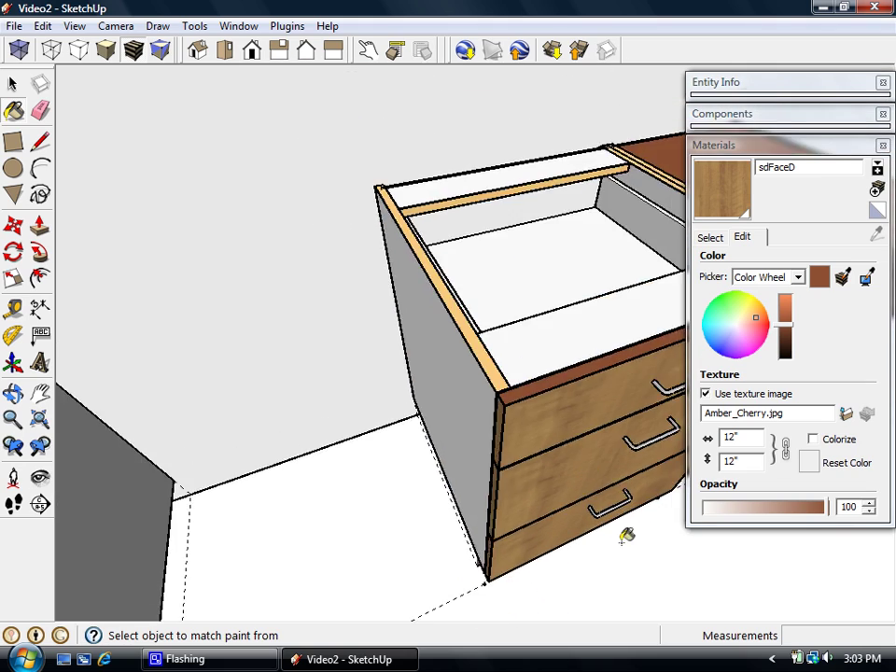
pyautogui.moveTo(626, 535)
pyautogui.mouseDown(button='middle')
pyautogui.moveTo(605, 462)
pyautogui.moveTo(372, 383)
pyautogui.moveTo(396, 436)
pyautogui.moveTo(474, 428)
pyautogui.moveTo(526, 476)
pyautogui.moveTo(455, 419)
pyautogui.mouseUp(button='middle')
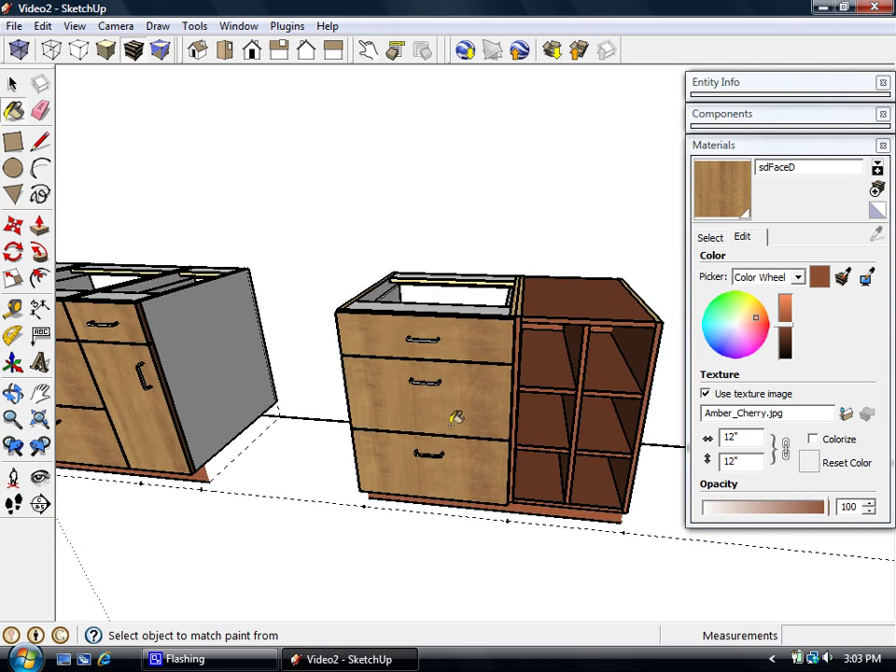
# - Apply the Amber_Cherry texture image to the sdEdgeD material and inspect the drawer front edges
pyautogui.click(709, 237)
pyautogui.click(803, 289)
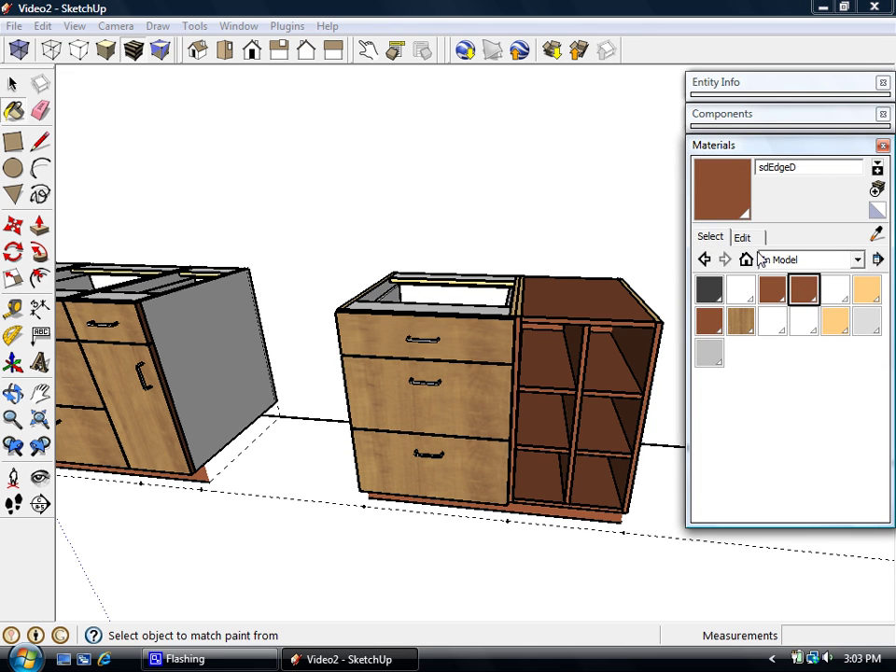
pyautogui.click(742, 237)
pyautogui.click(843, 416)
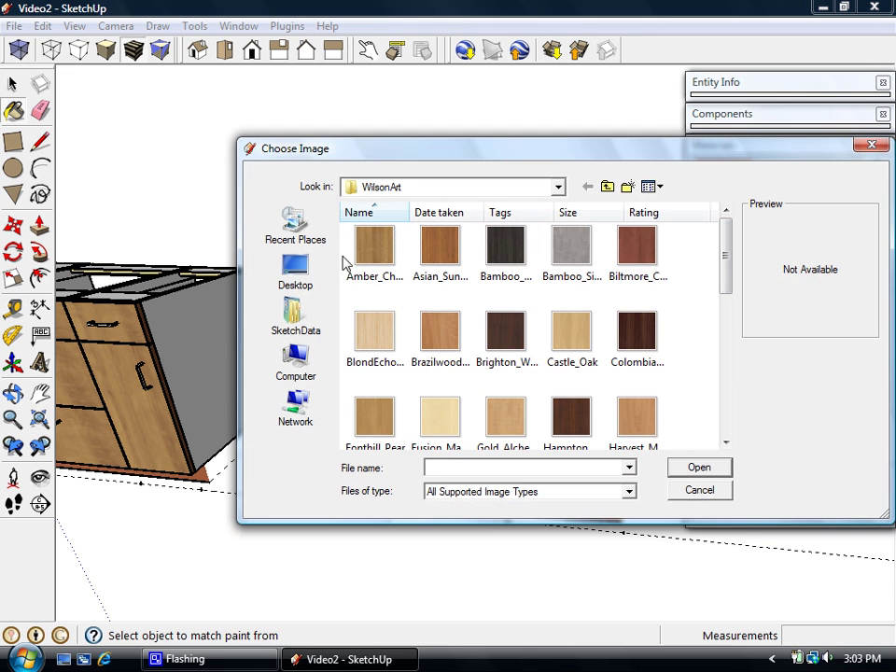
pyautogui.click(378, 257)
pyautogui.click(697, 467)
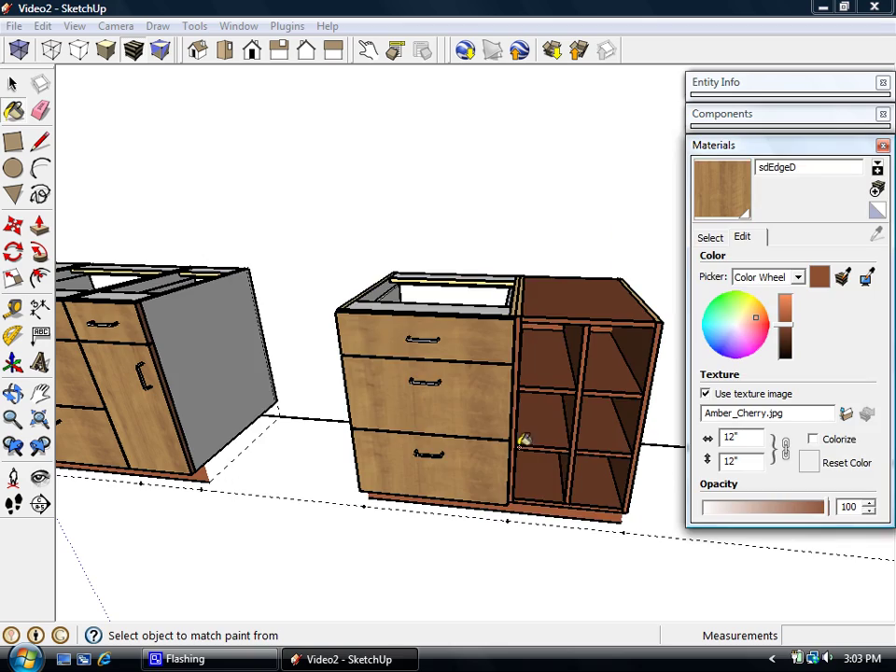
pyautogui.scroll(6, 466, 401)
pyautogui.moveTo(460, 282); pyautogui.dragTo(399, 396, button='middle')
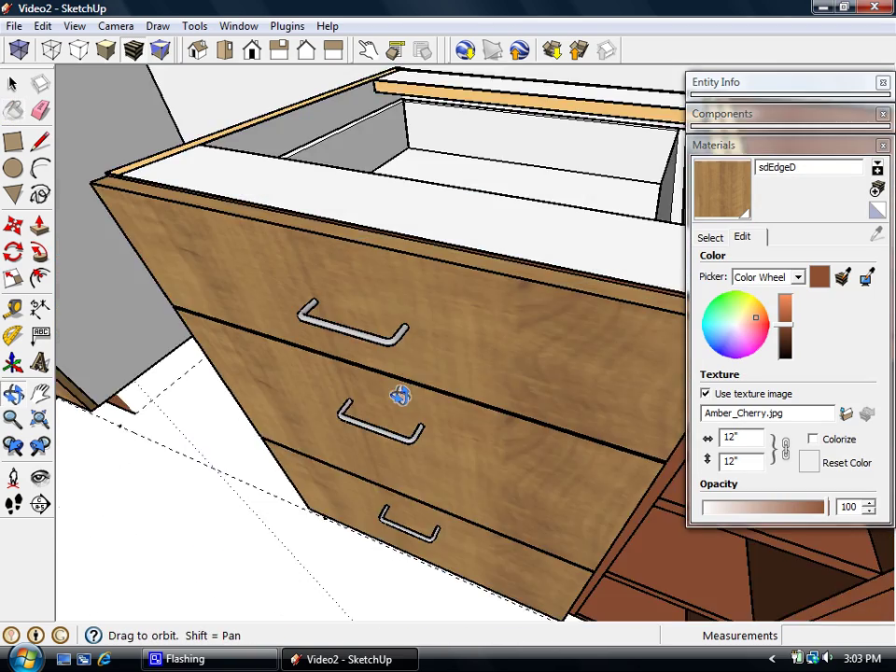
pyautogui.press('b')
pyautogui.scroll(5, 512, 274)
pyautogui.scroll(-8, 495, 250)
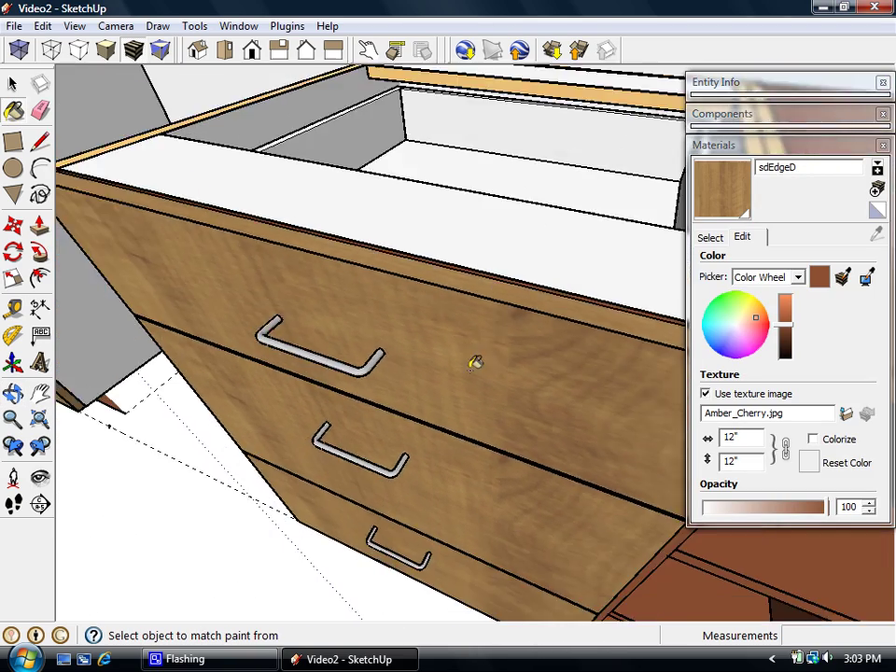
pyautogui.moveTo(460, 492)
pyautogui.mouseDown(button='middle')
pyautogui.moveTo(474, 310)
pyautogui.moveTo(497, 407)
pyautogui.moveTo(420, 391)
pyautogui.moveTo(436, 422)
pyautogui.mouseUp(button='middle')
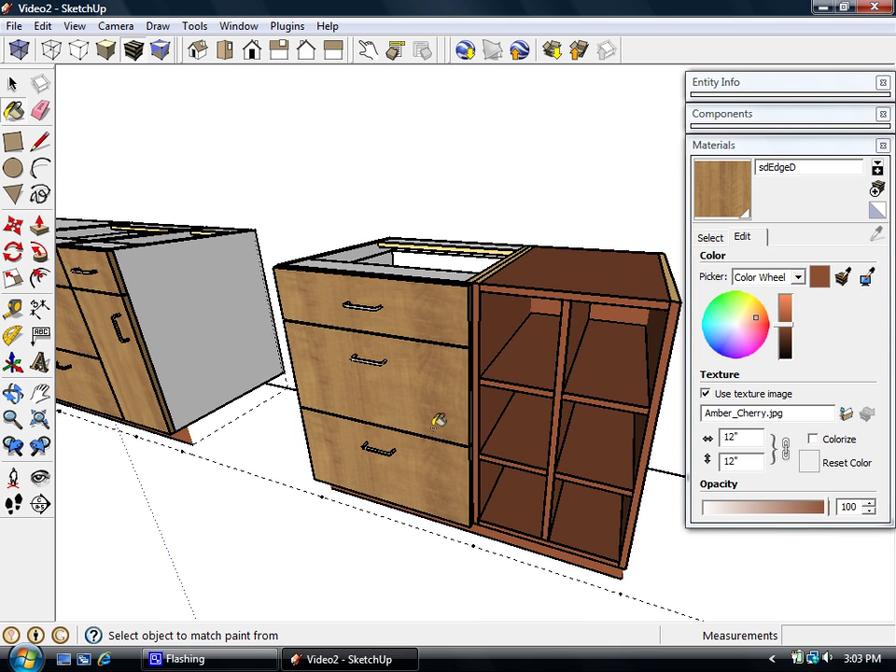
# - Turn on a texture image for the sdEdgeC material and use Amber_Cherry for it
pyautogui.click(711, 237)
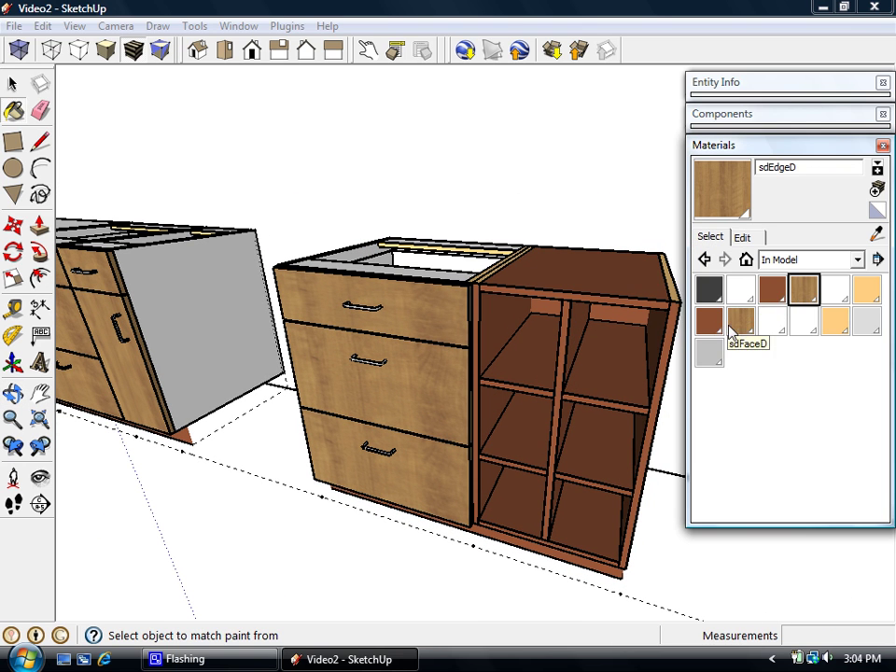
pyautogui.click(771, 289)
pyautogui.click(742, 237)
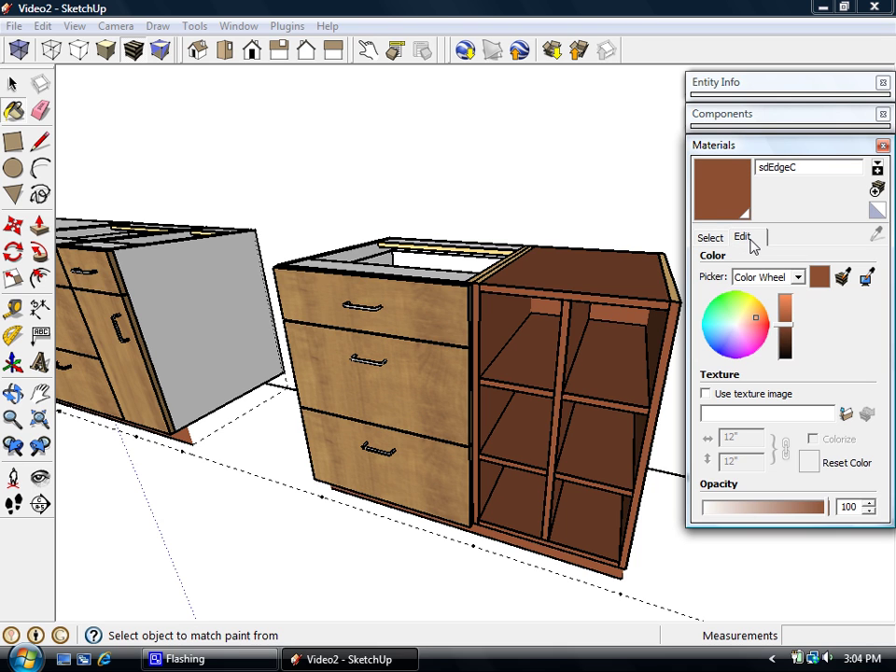
pyautogui.click(705, 394)
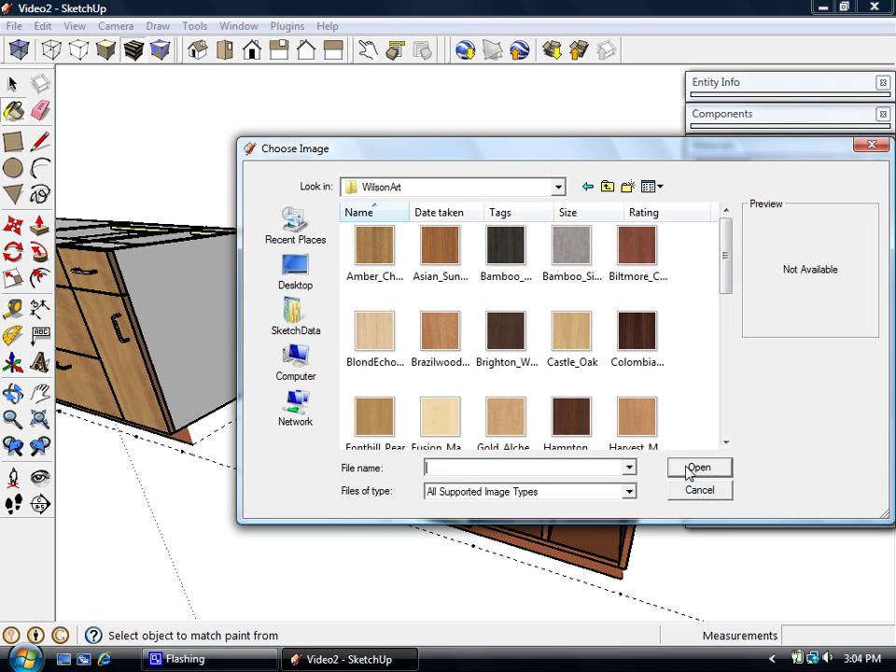
pyautogui.click(377, 257)
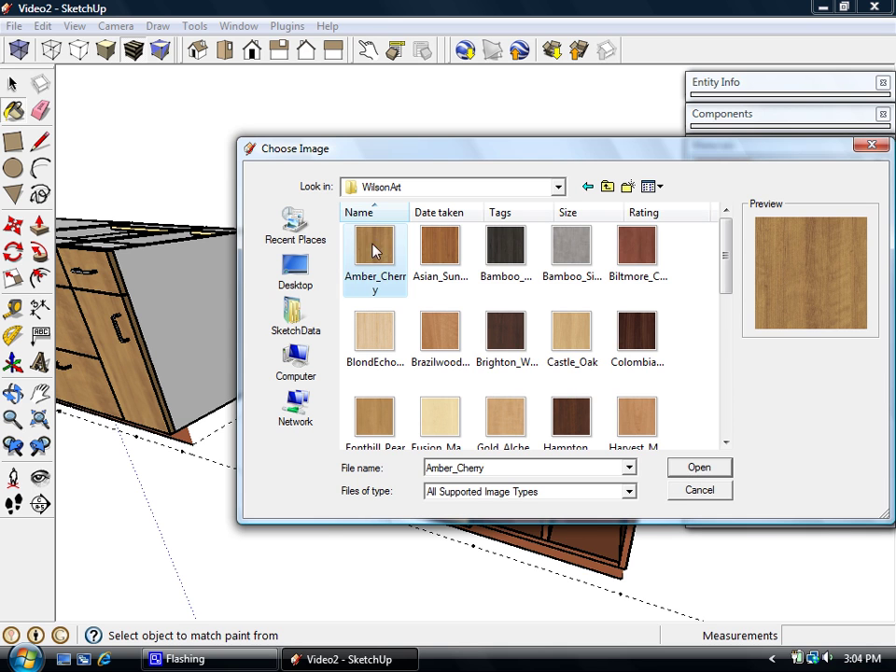
pyautogui.click(695, 466)
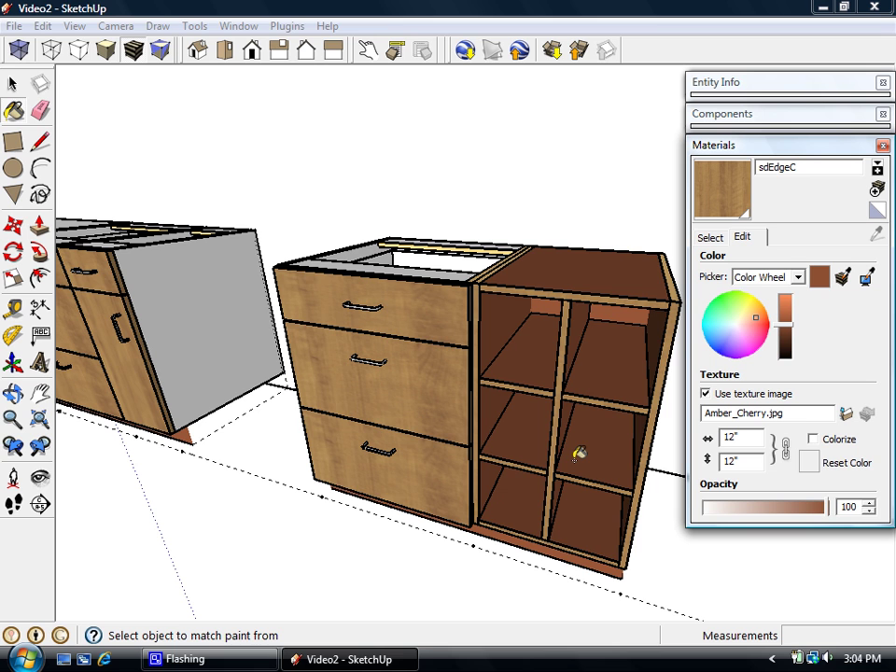
pyautogui.moveTo(512, 417)
pyautogui.mouseDown(button='middle')
pyautogui.moveTo(516, 452)
pyautogui.moveTo(520, 429)
pyautogui.moveTo(530, 464)
pyautogui.moveTo(515, 436)
pyautogui.moveTo(451, 410)
pyautogui.moveTo(528, 420)
pyautogui.mouseUp(button='middle')
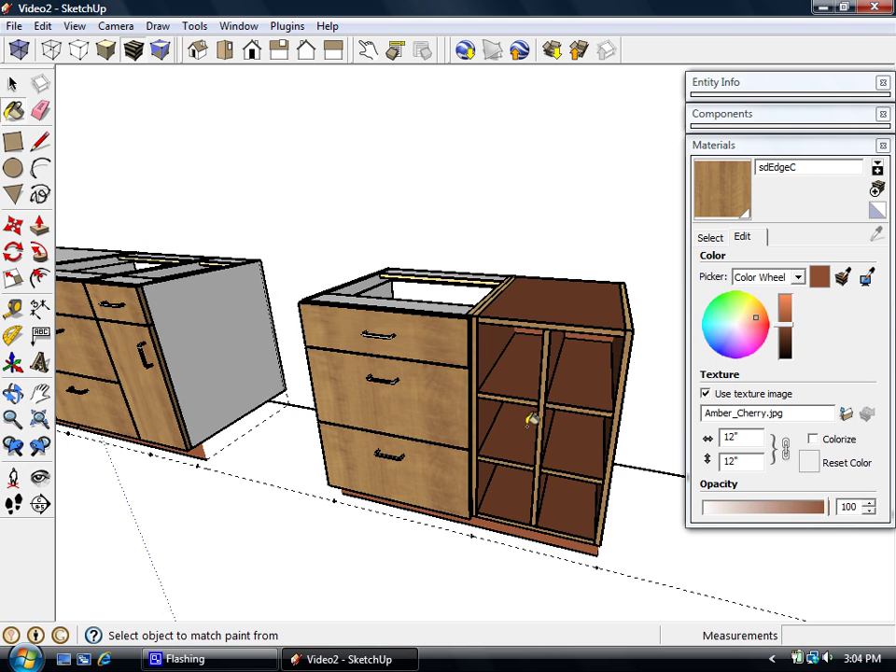
# - Assign the Amber_Cherry texture image to the sdFaceC material used on the open shelf cabinet
pyautogui.click(711, 239)
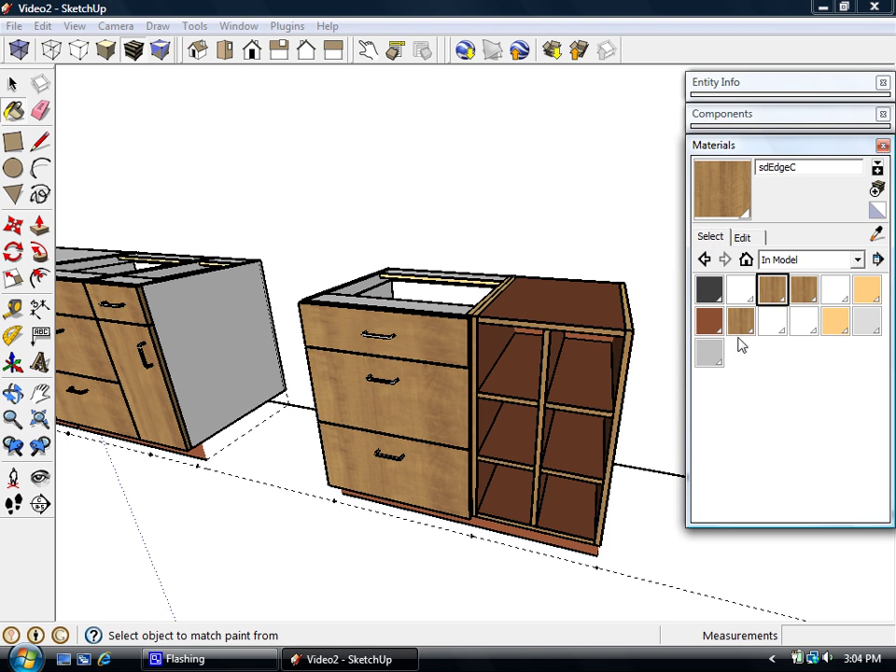
pyautogui.click(711, 322)
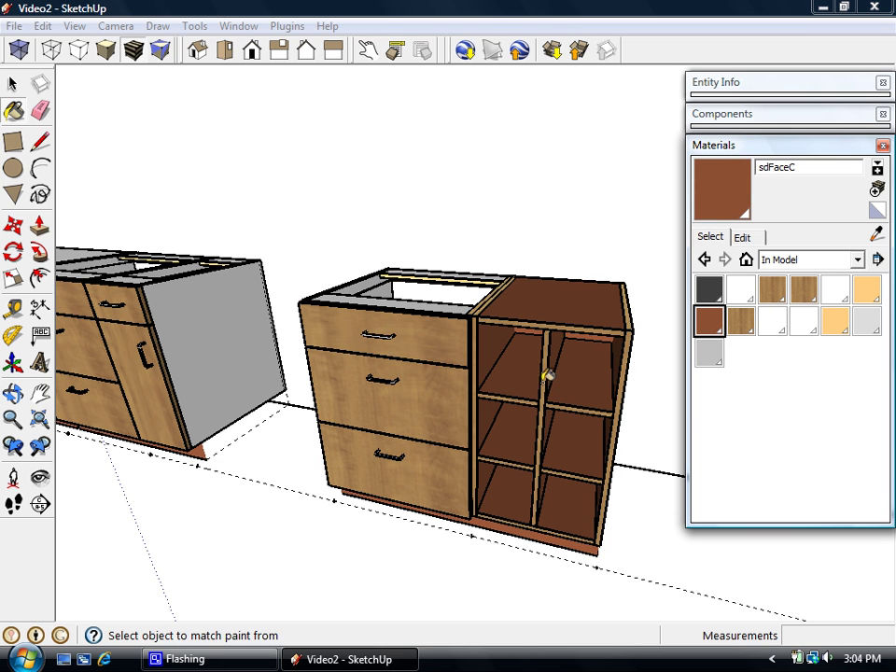
pyautogui.moveTo(529, 384); pyautogui.dragTo(597, 424, button='middle')
pyautogui.click(743, 237)
pyautogui.click(846, 416)
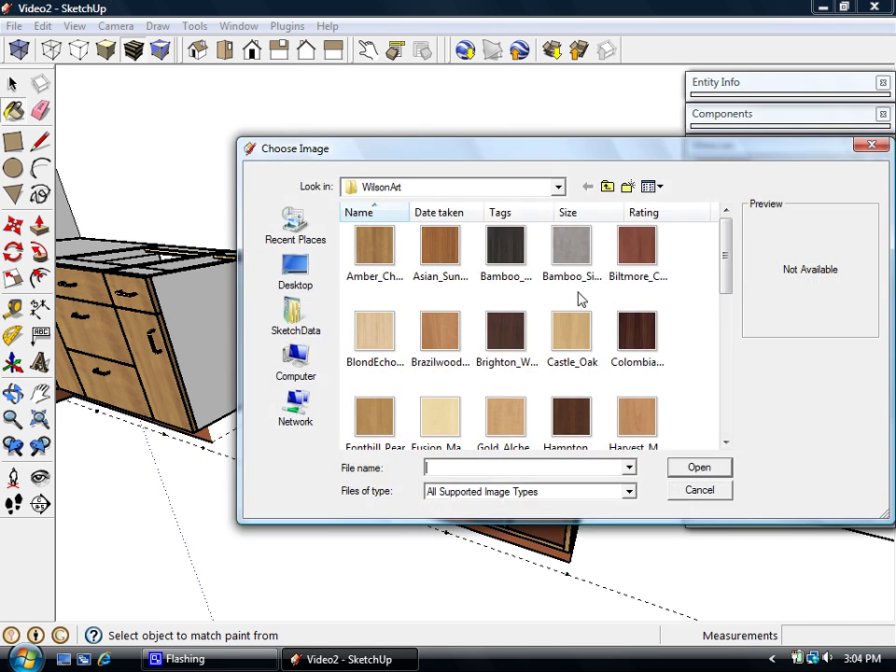
pyautogui.click(376, 248)
pyautogui.click(700, 469)
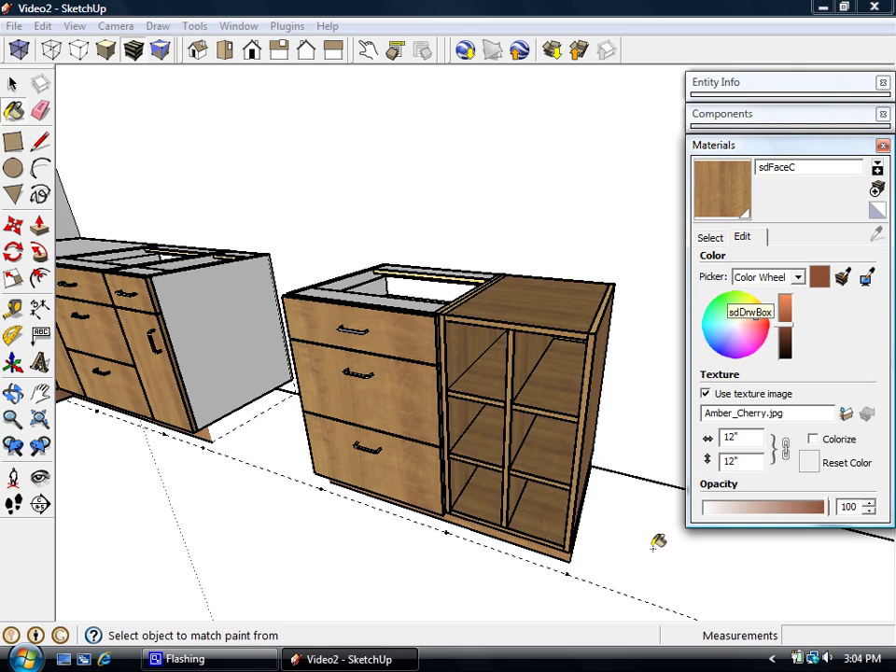
pyautogui.moveTo(586, 506)
pyautogui.mouseDown(button='middle')
pyautogui.moveTo(551, 596)
pyautogui.moveTo(540, 466)
pyautogui.moveTo(617, 406)
pyautogui.moveTo(592, 514)
pyautogui.moveTo(466, 484)
pyautogui.moveTo(570, 508)
pyautogui.moveTo(541, 486)
pyautogui.moveTo(524, 376)
pyautogui.mouseUp(button='middle')
pyautogui.press('b')
# - Give the sdFaceI material the Beige texture image from the Solid Colors folder and inspect the cabinet interiors
pyautogui.click(708, 237)
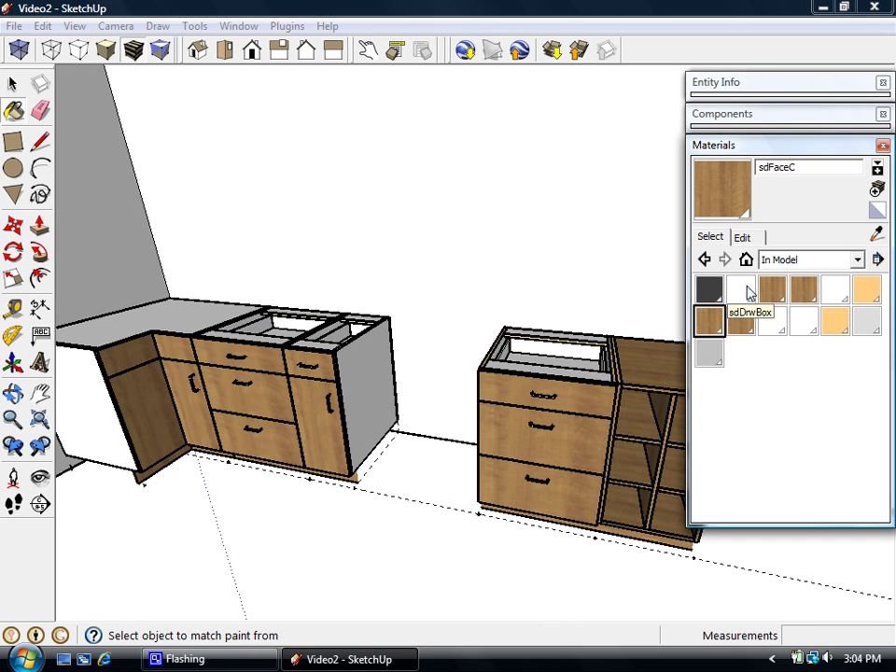
pyautogui.click(779, 323)
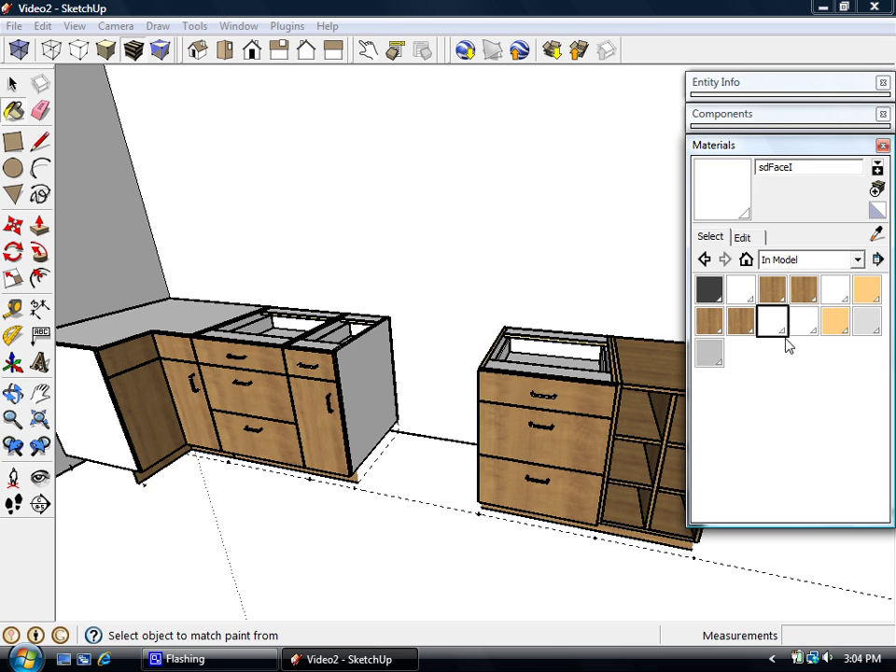
pyautogui.click(741, 237)
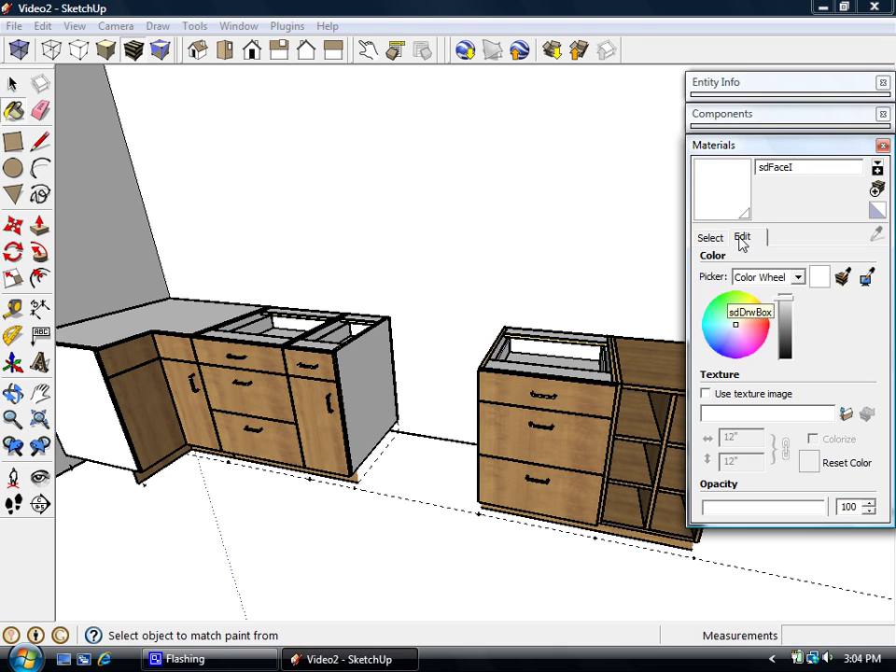
pyautogui.click(842, 414)
pyautogui.click(607, 187)
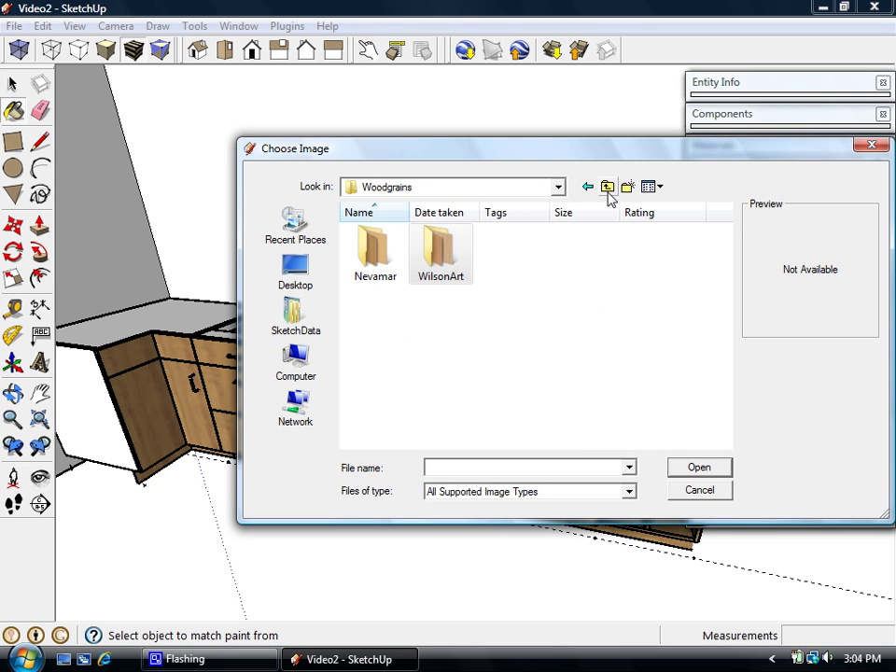
pyautogui.click(607, 191)
pyautogui.doubleClick(371, 269)
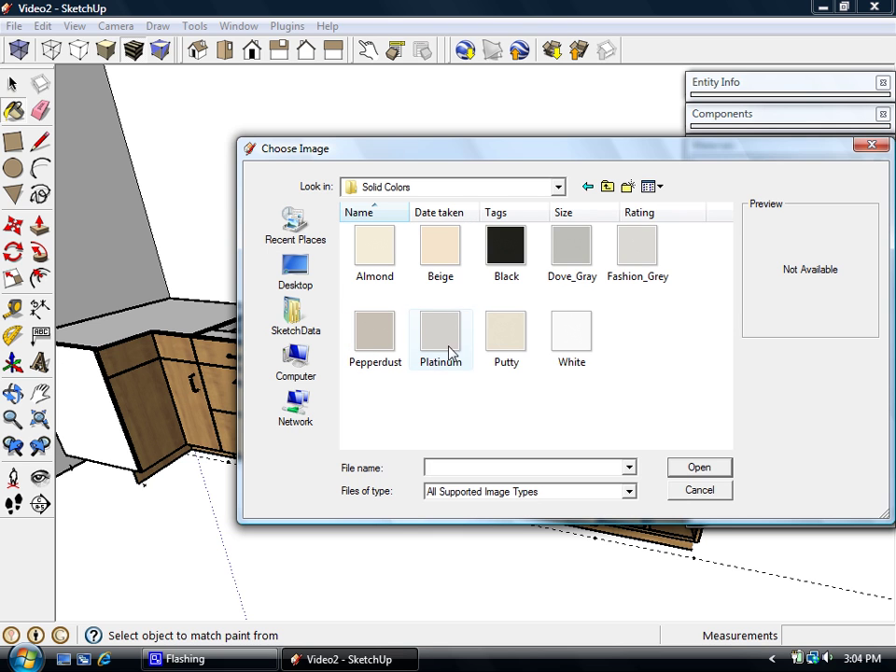
pyautogui.click(439, 247)
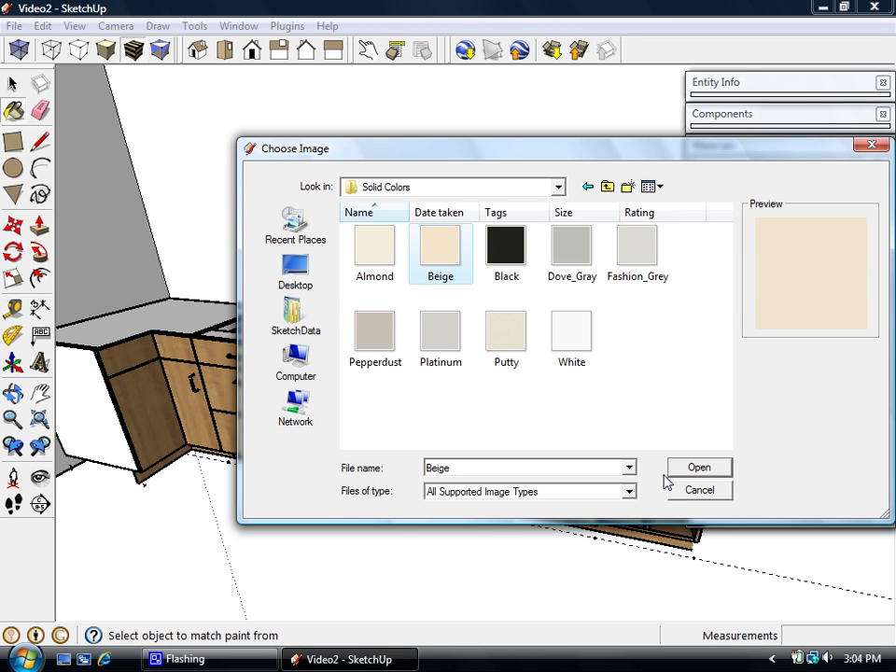
pyautogui.click(697, 467)
pyautogui.moveTo(551, 472); pyautogui.dragTo(506, 484, button='middle')
pyautogui.scroll(5, 535, 402)
pyautogui.scroll(-5, 532, 438)
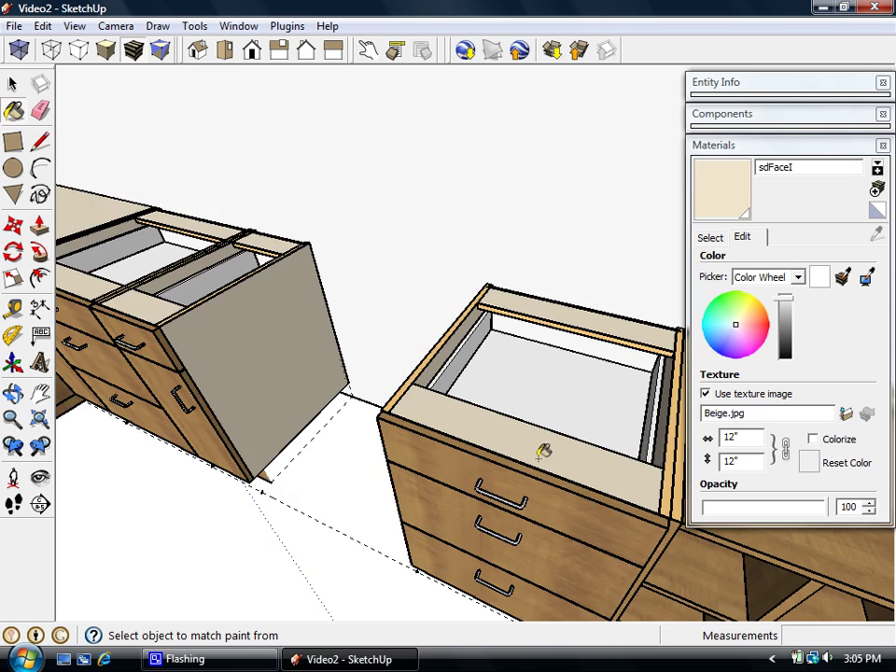
# - Try the Black texture image from the Solid Colors folder on the sdFaceI material
pyautogui.moveTo(550, 472)
pyautogui.mouseDown(button='middle')
pyautogui.moveTo(565, 523)
pyautogui.moveTo(576, 386)
pyautogui.mouseUp(button='middle')
pyautogui.press('b')
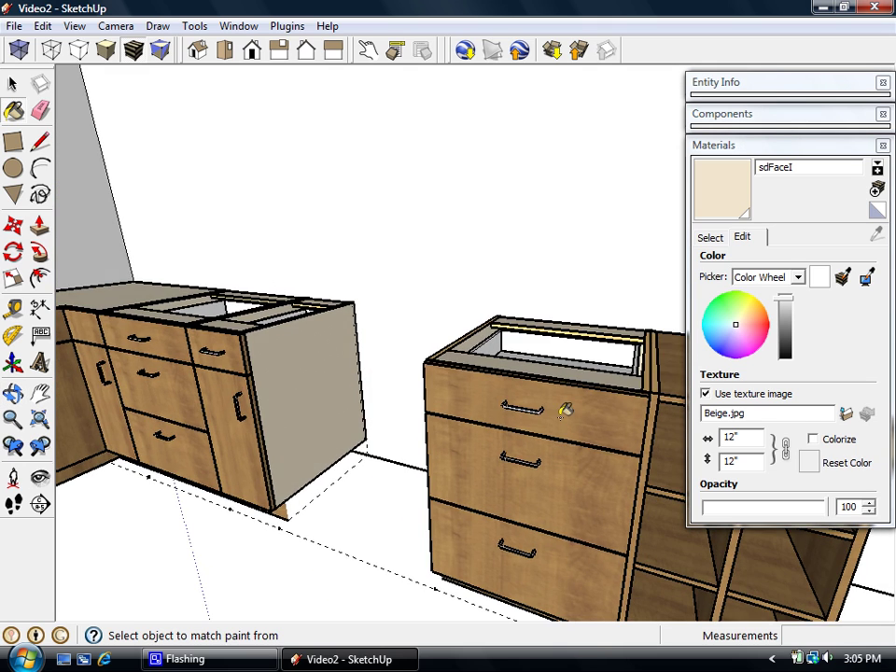
pyautogui.click(718, 241)
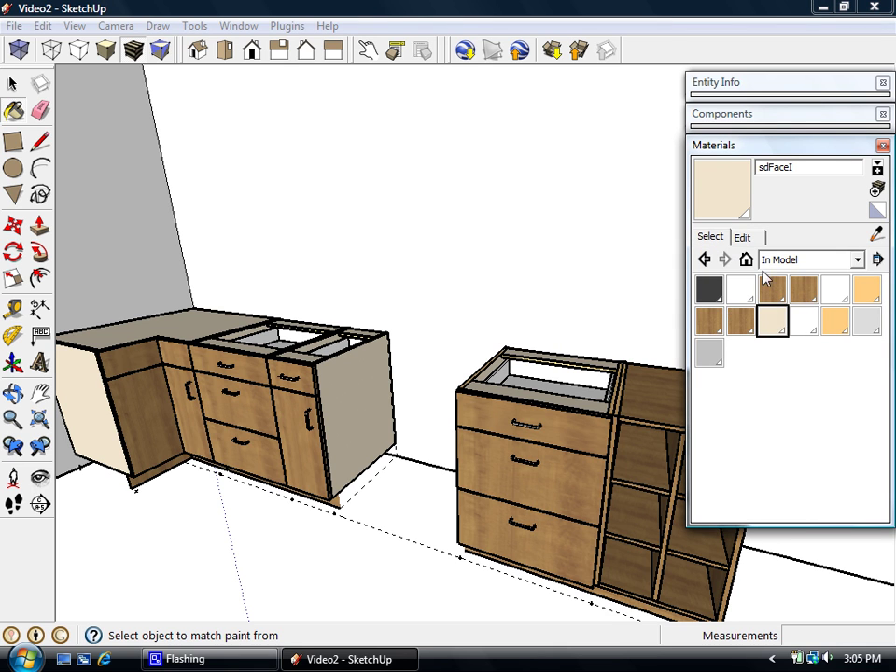
pyautogui.click(742, 237)
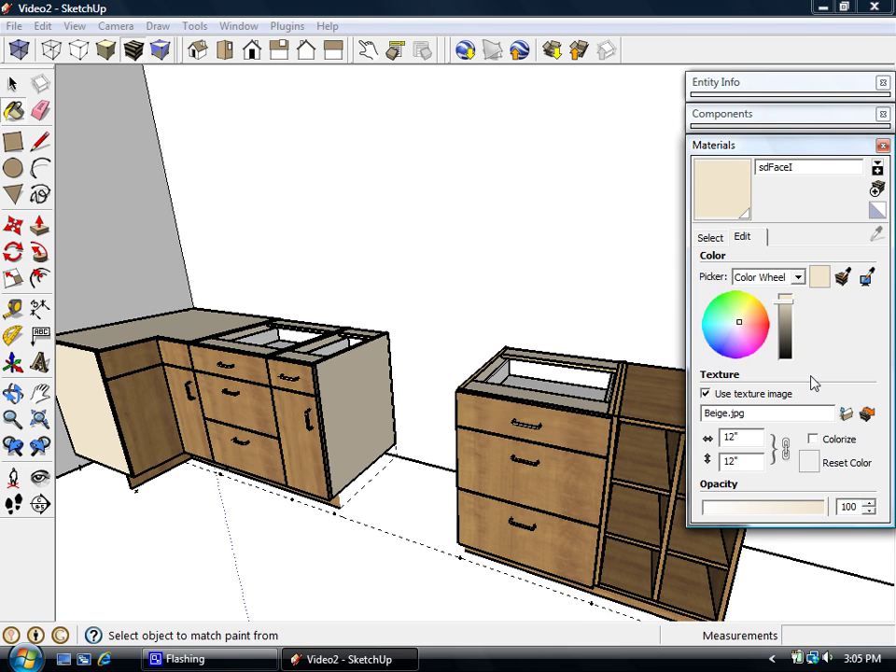
pyautogui.click(845, 415)
pyautogui.click(509, 248)
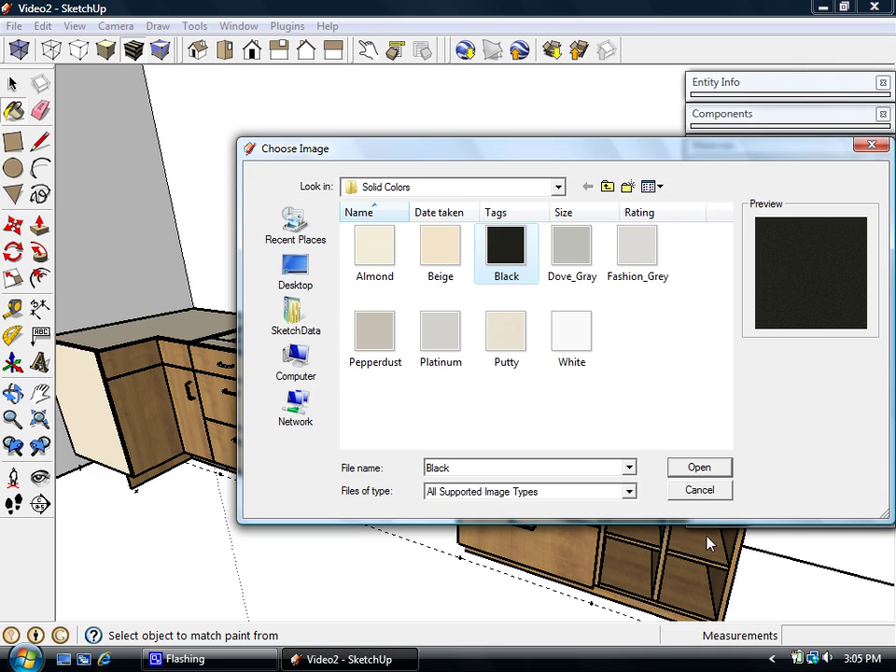
pyautogui.click(704, 469)
pyautogui.moveTo(411, 353)
pyautogui.mouseDown(button='middle')
pyautogui.moveTo(494, 534)
pyautogui.moveTo(392, 560)
pyautogui.moveTo(393, 527)
pyautogui.moveTo(528, 457)
pyautogui.mouseUp(button='middle')
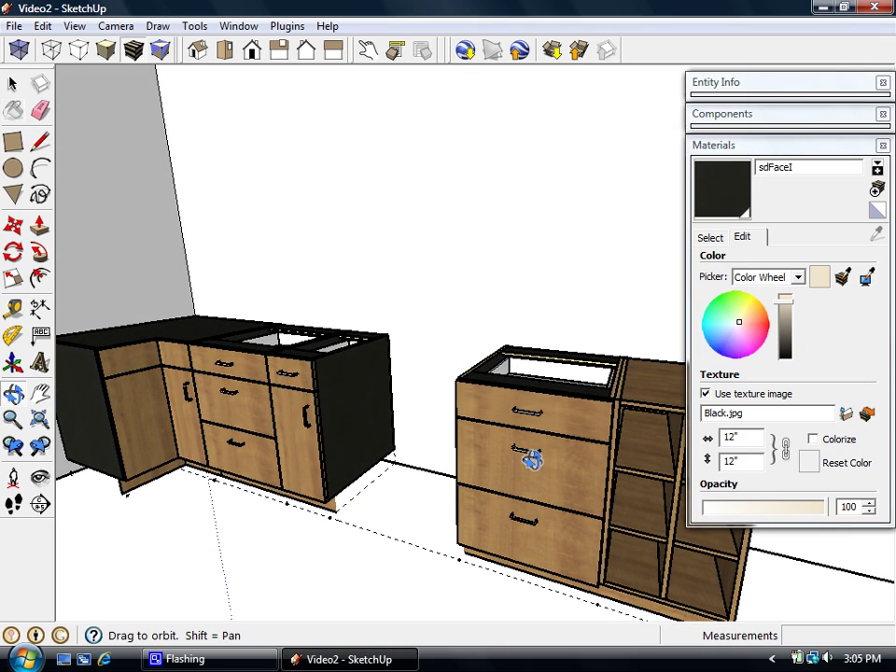
# - Set the sdFaceI material's texture image to White from the Solid Colors folder and inspect both cabinet runs
pyautogui.click(845, 415)
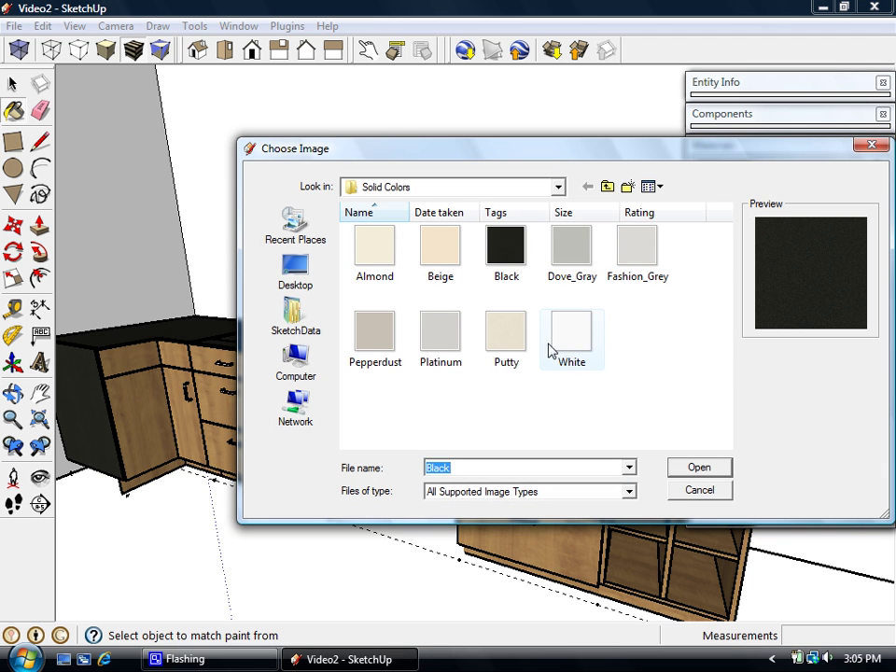
pyautogui.click(567, 345)
pyautogui.click(697, 469)
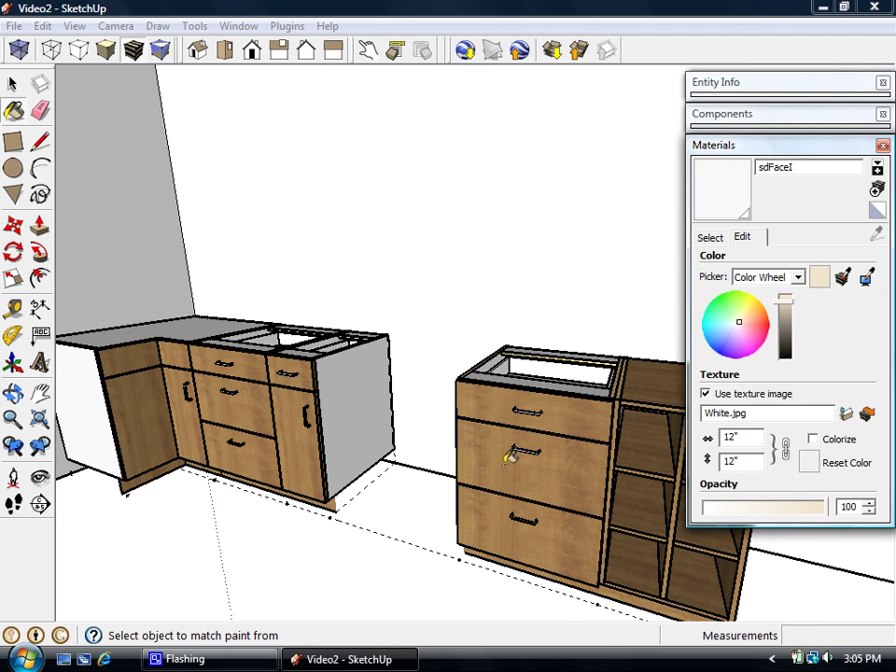
pyautogui.moveTo(495, 470); pyautogui.dragTo(436, 566, button='middle')
pyautogui.moveTo(383, 501)
pyautogui.mouseDown(button='middle')
pyautogui.moveTo(402, 507)
pyautogui.moveTo(437, 463)
pyautogui.moveTo(460, 474)
pyautogui.moveTo(428, 453)
pyautogui.moveTo(348, 456)
pyautogui.moveTo(369, 449)
pyautogui.moveTo(560, 476)
pyautogui.moveTo(316, 474)
pyautogui.moveTo(351, 453)
pyautogui.moveTo(283, 366)
pyautogui.moveTo(214, 400)
pyautogui.moveTo(242, 456)
pyautogui.moveTo(414, 505)
pyautogui.moveTo(553, 444)
pyautogui.moveTo(458, 486)
pyautogui.mouseUp(button='middle')
pyautogui.press('b')
pyautogui.scroll(5, 574, 458)
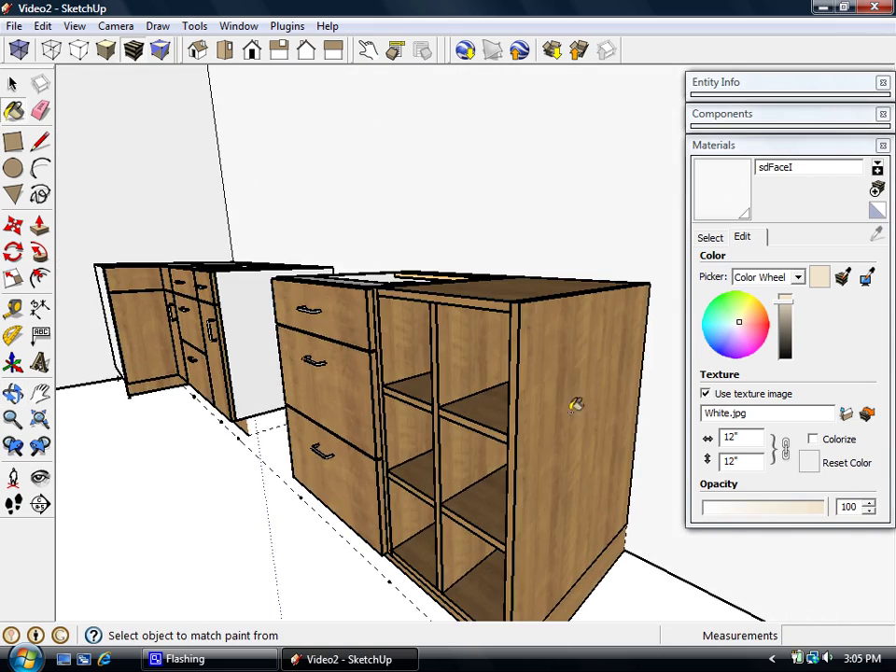
pyautogui.scroll(-5, 556, 372)
pyautogui.moveTo(460, 426)
pyautogui.mouseDown(button='middle')
pyautogui.moveTo(581, 469)
pyautogui.moveTo(488, 442)
pyautogui.moveTo(486, 456)
pyautogui.moveTo(532, 439)
pyautogui.moveTo(509, 456)
pyautogui.moveTo(560, 450)
pyautogui.moveTo(542, 444)
pyautogui.moveTo(530, 409)
pyautogui.moveTo(534, 450)
pyautogui.moveTo(523, 456)
pyautogui.mouseUp(button='middle')
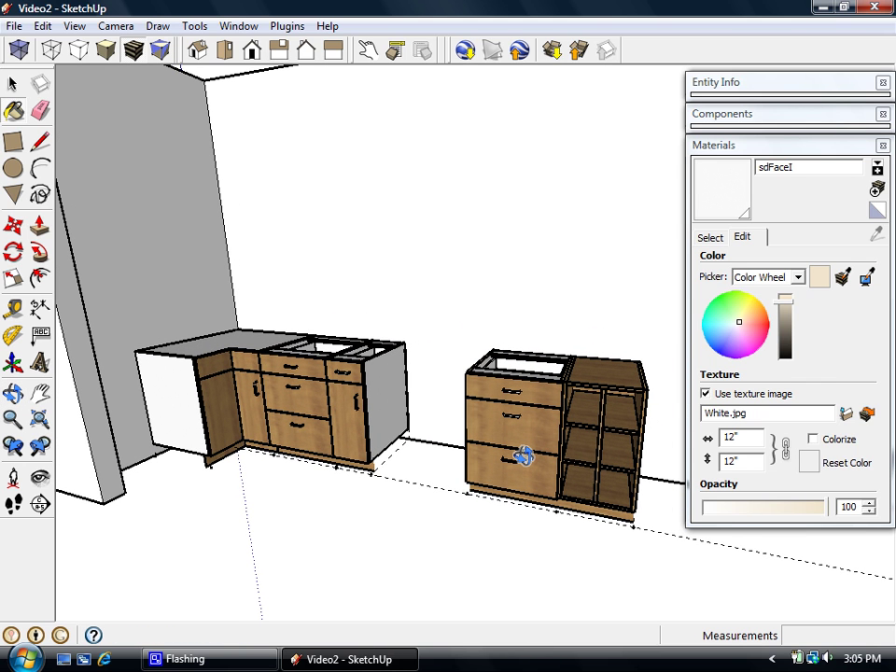